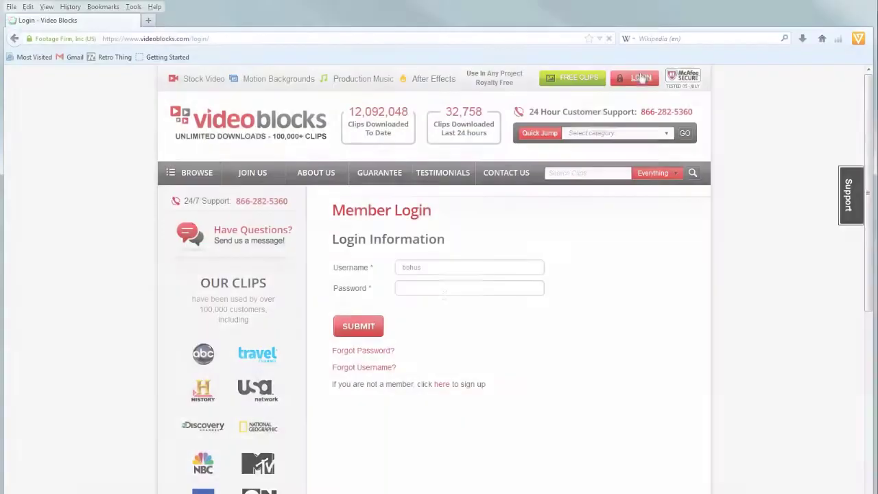
- Log in to the Video Blocks member account with the account password and look over the most-downloaded stock footage
left_click(445, 287)
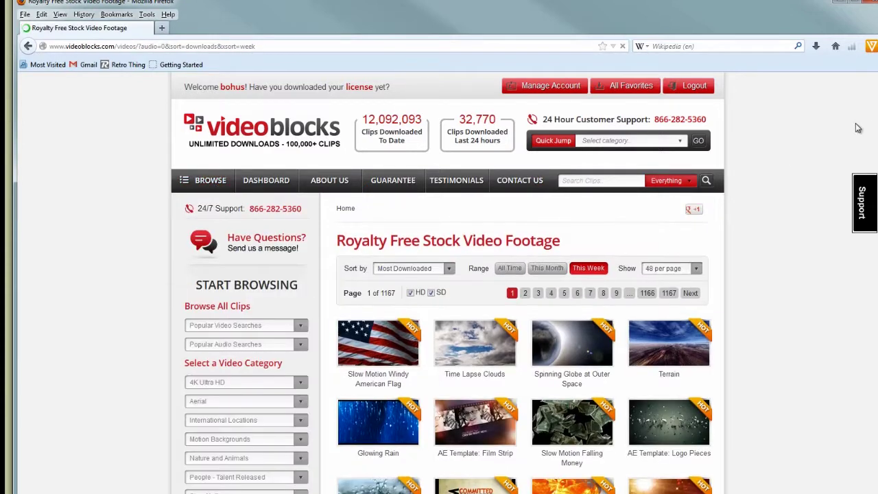
scroll(449, 283, "down", 5)
scroll(449, 283, "up", 2)
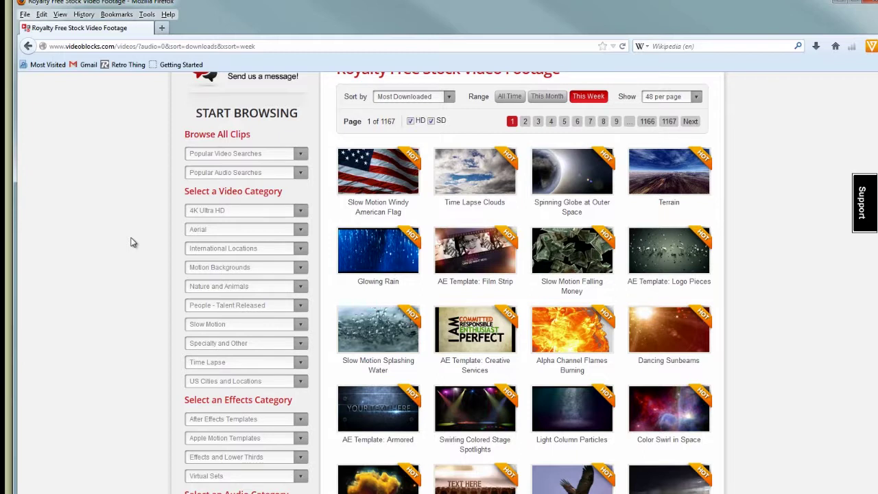
type("www.videoblocks.com")
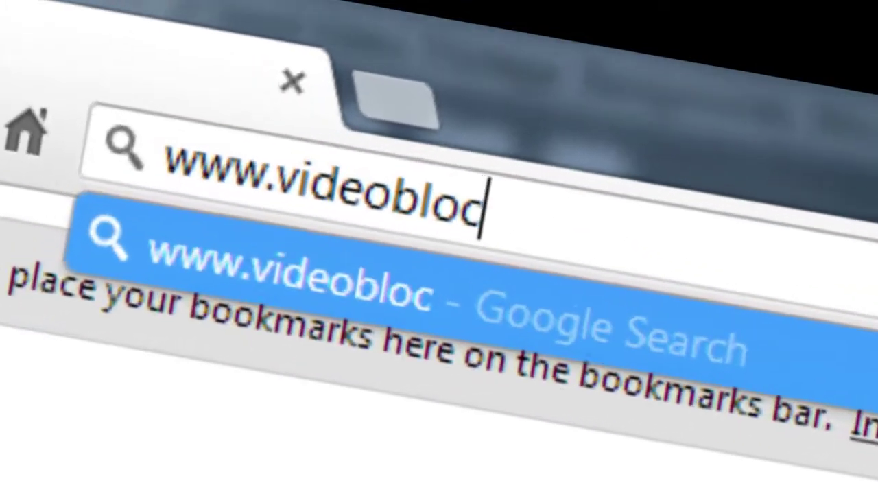
key("Return")
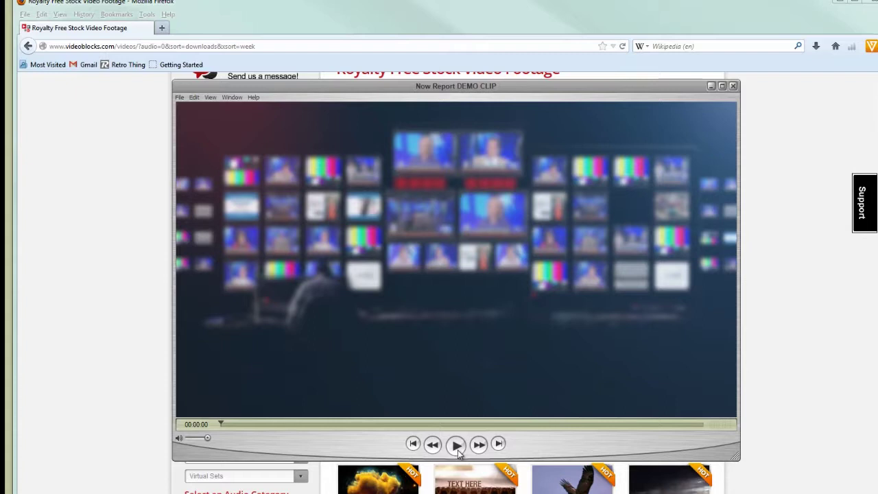
- Play the Now Report demo clip, scrub it back to the start, and minimize the player
left_click(457, 446)
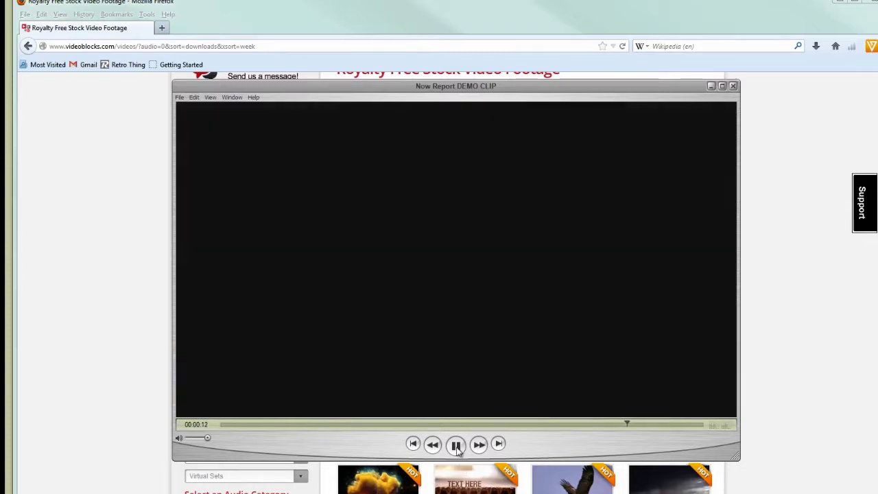
left_click(340, 424)
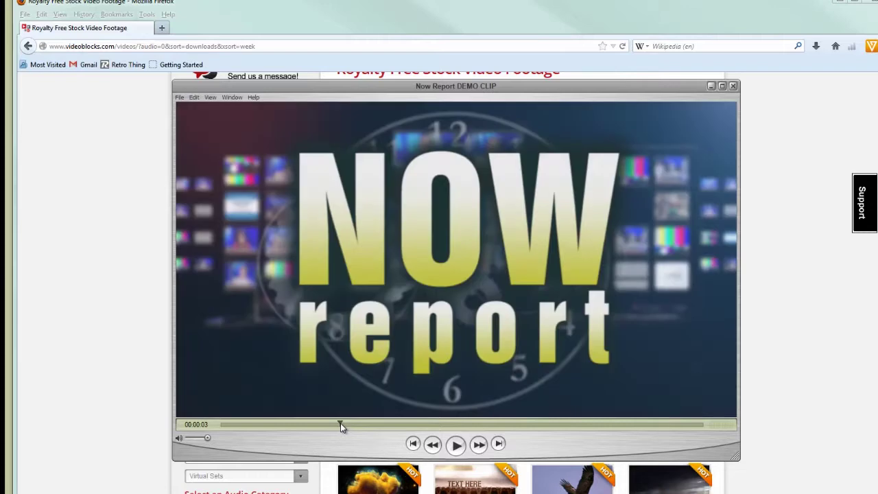
left_click_drag(340, 422, 207, 444)
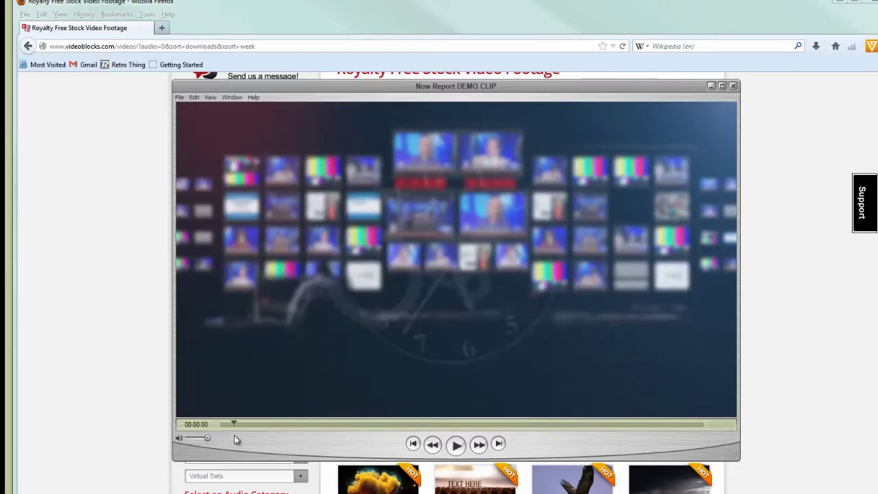
left_click_drag(264, 437, 223, 425)
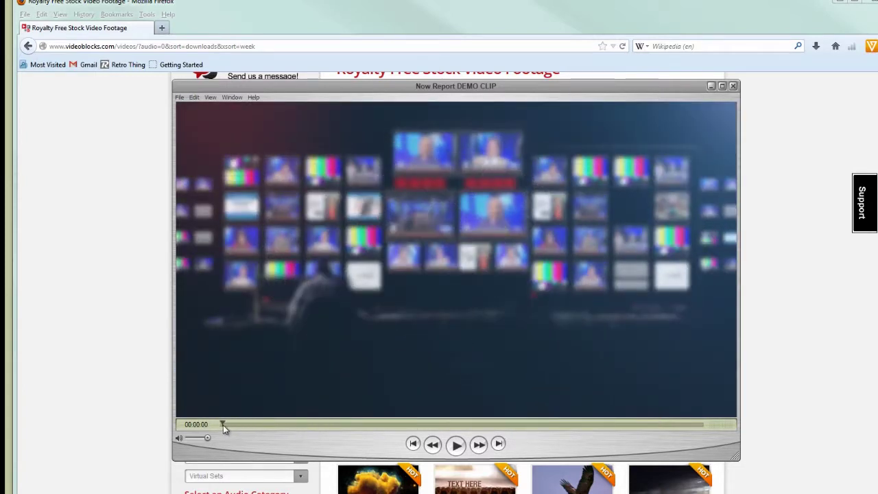
left_click(711, 86)
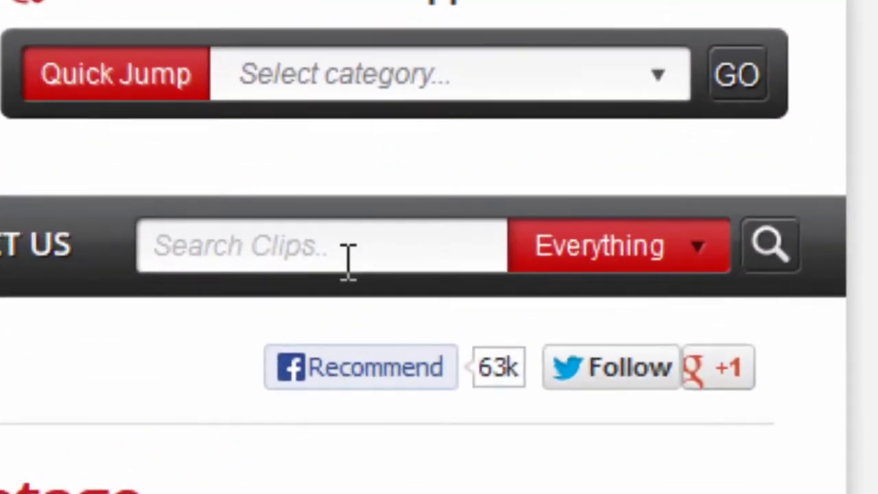
- Search the clip library for "news room", restricting the search to Video
type("news room")
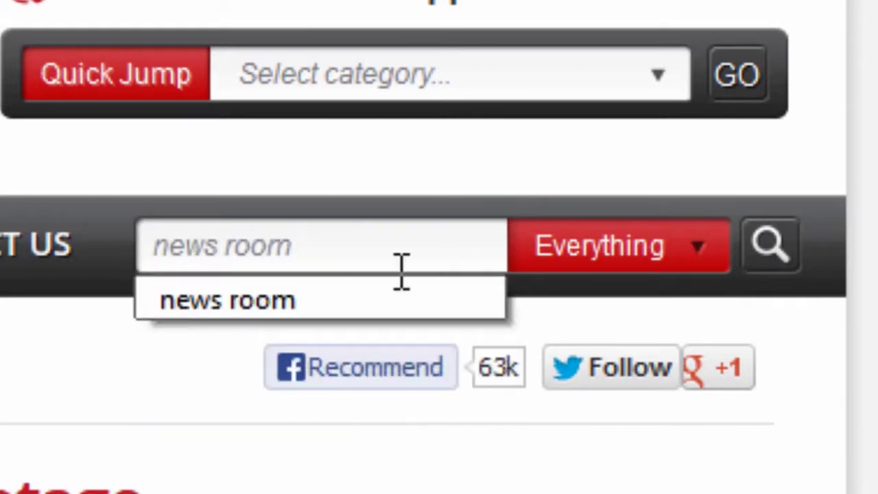
left_click(705, 262)
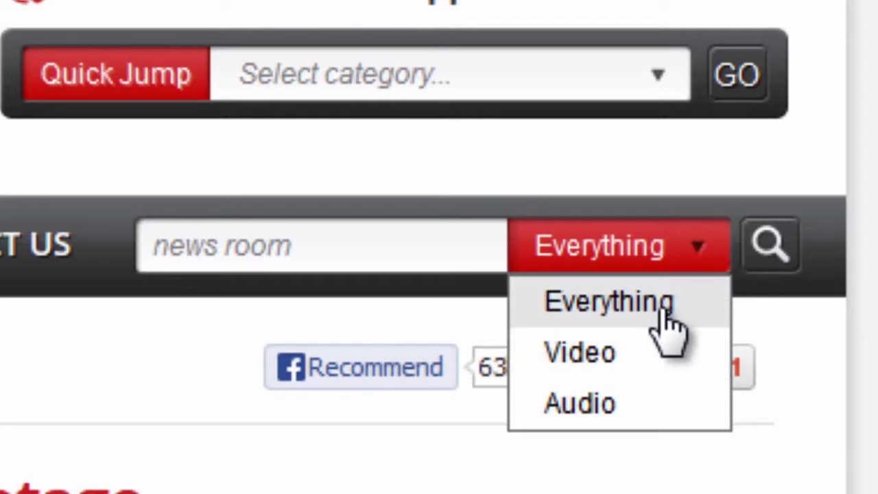
left_click(619, 357)
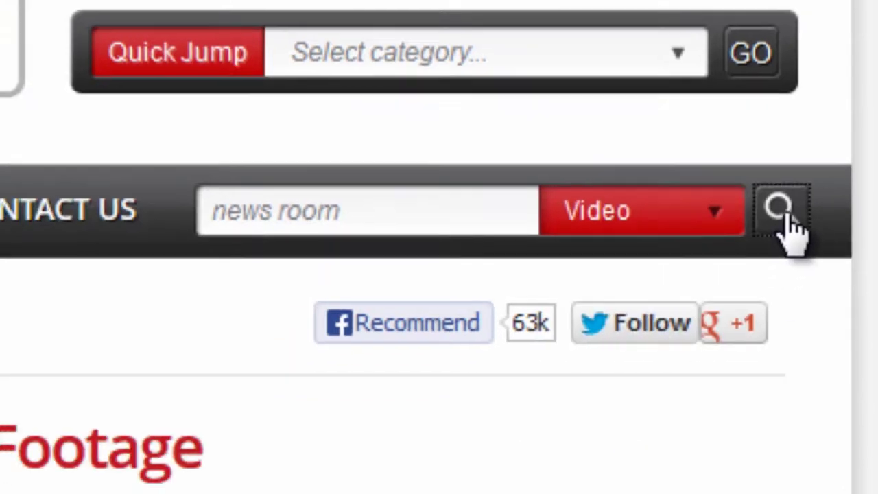
left_click(770, 244)
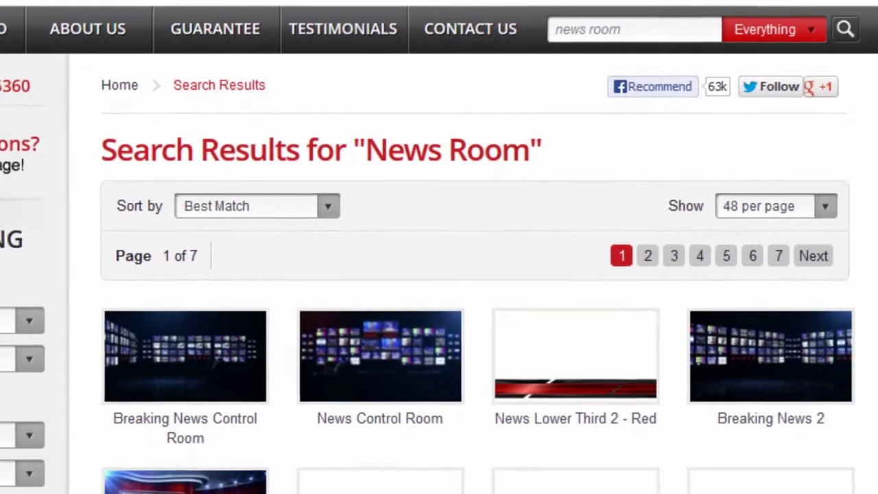
- Browse the news room clips and open the News Control Room clip's page
scroll(439, 275, "down", 5)
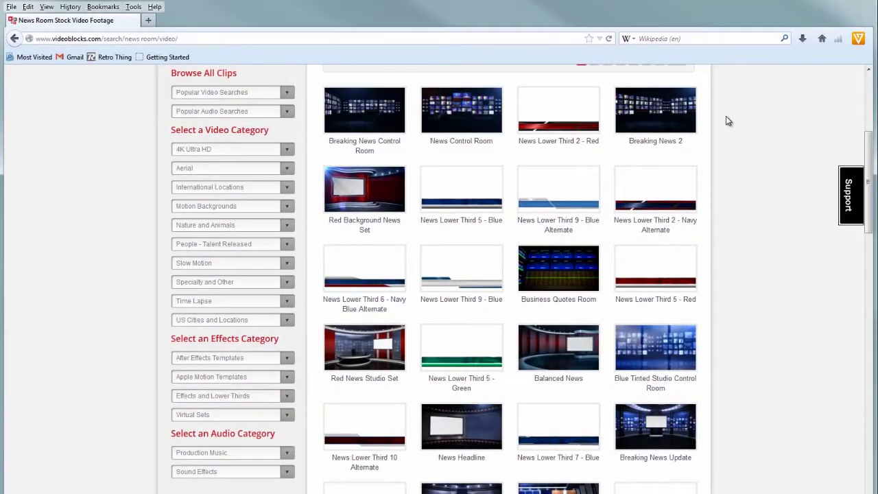
mouse_move(684, 100)
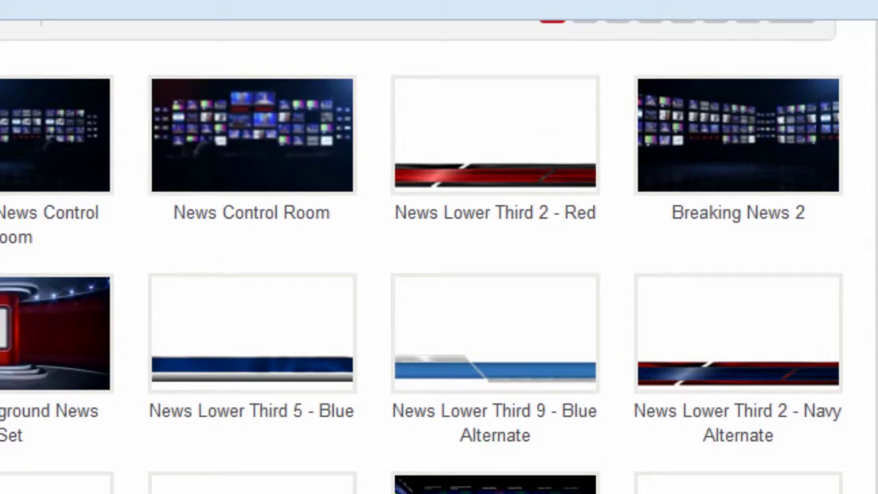
mouse_move(402, 476)
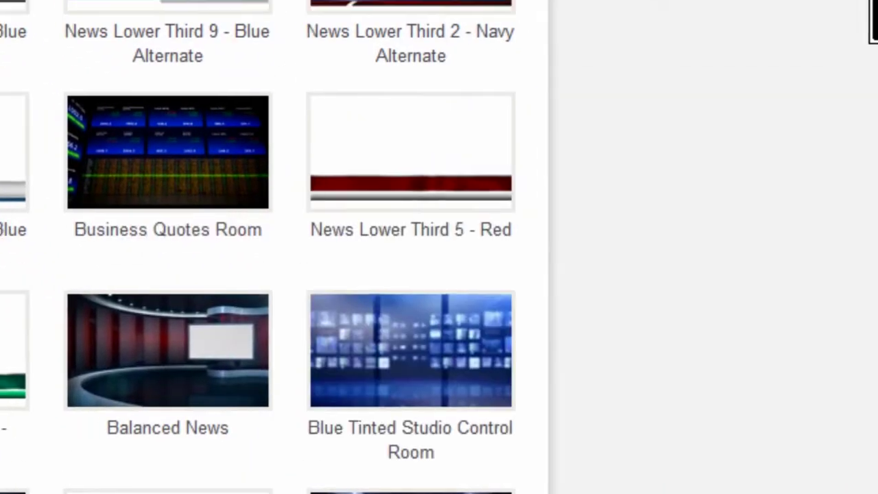
mouse_move(0, 0)
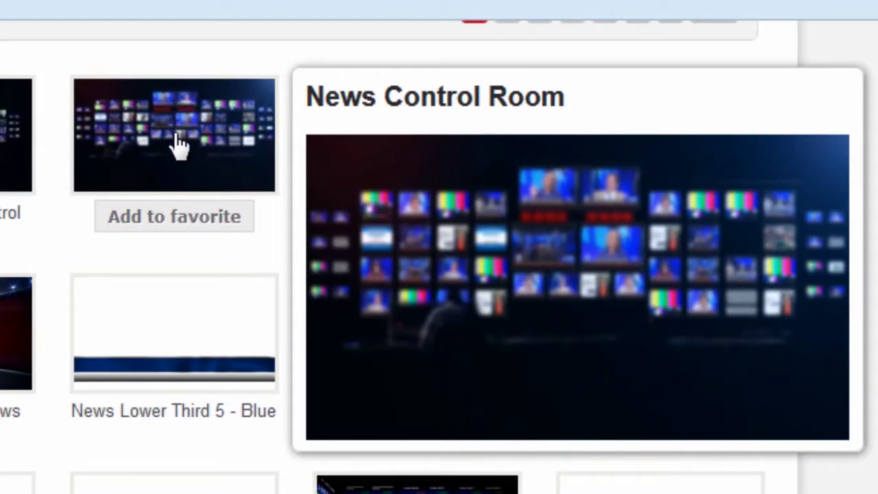
left_click(177, 144)
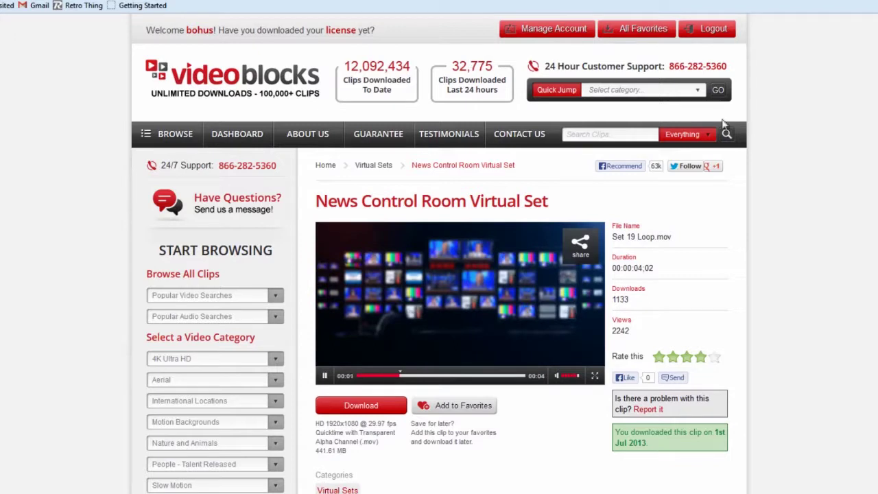
- Play the preview of the News Control Room Virtual Set clip and pause it
scroll(457, 197, "down", 3)
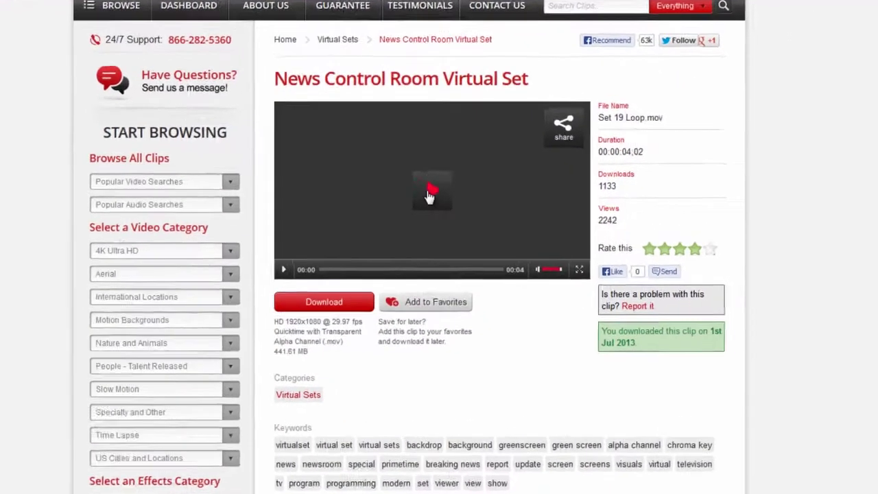
left_click(428, 197)
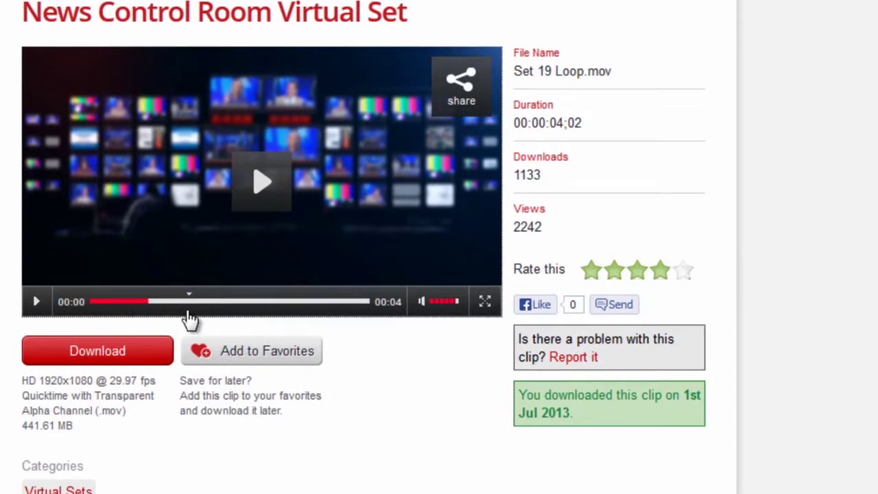
left_click(35, 303)
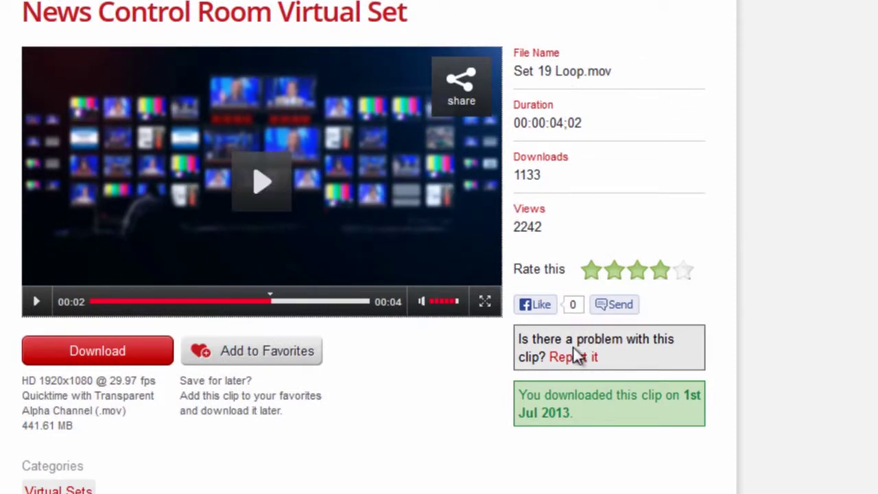
- Examine the clip's keywords, comment area and download format details, highlighting its resolution
scroll(556, 60, "down", 3)
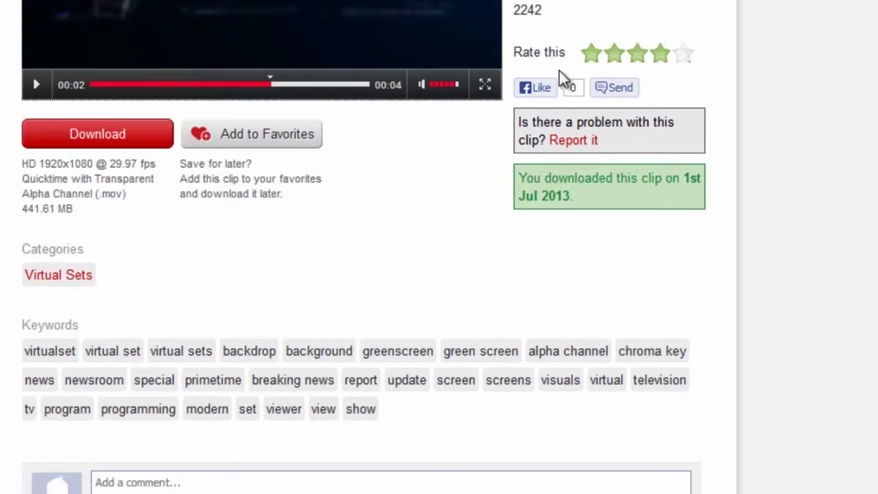
scroll(662, 201, "down", 3)
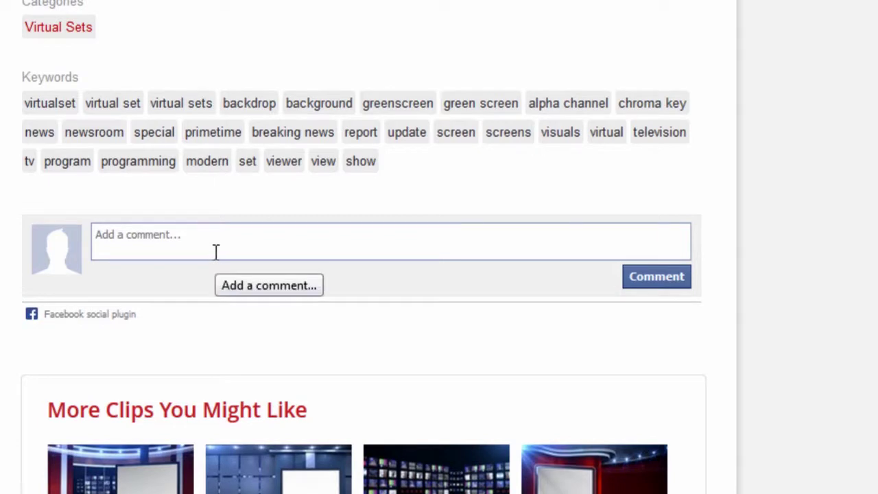
scroll(363, 247, "up", 6)
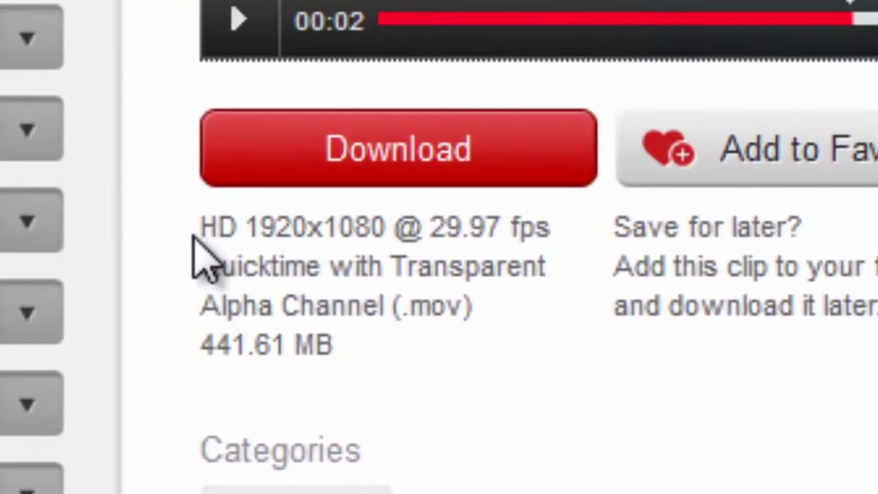
left_click_drag(195, 228, 384, 228)
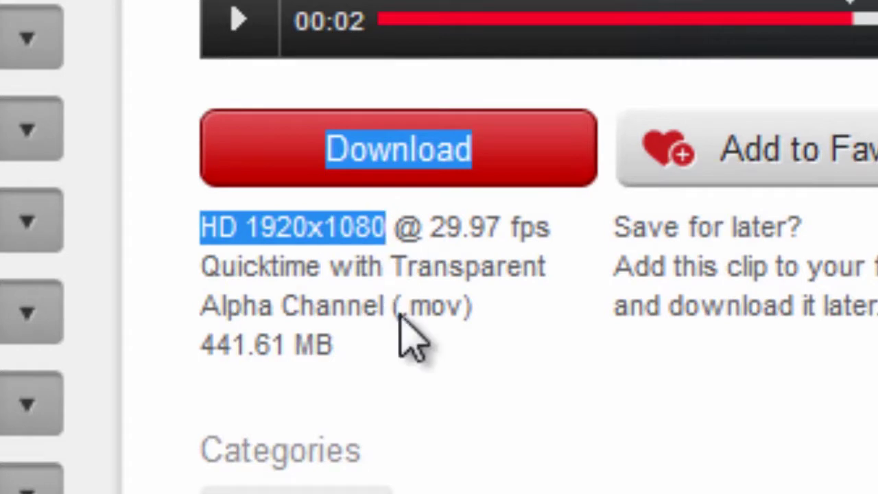
left_click(285, 370)
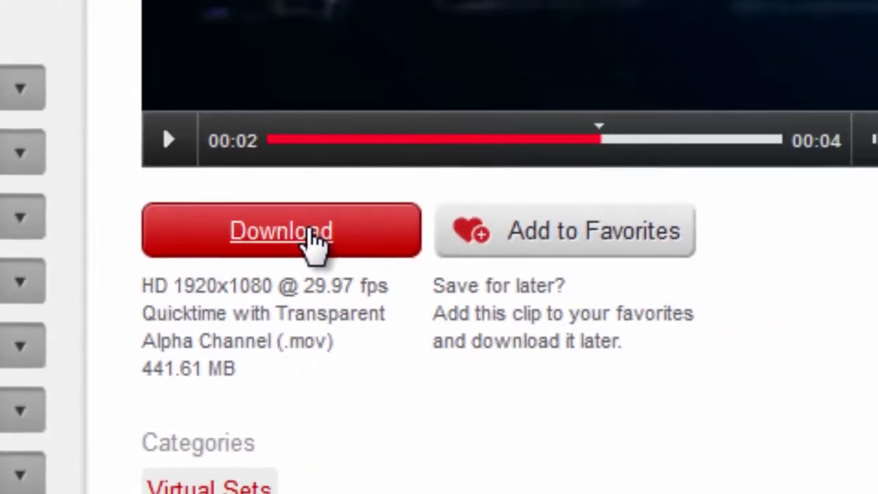
- Download Set 19 Loop.mov and save it in the Video Blocks downloads folder on the Desktop
left_click(426, 173)
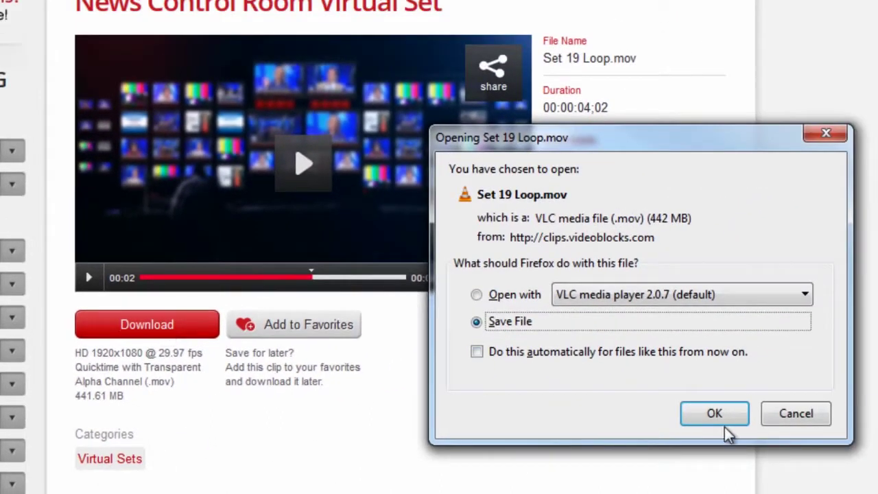
left_click(721, 418)
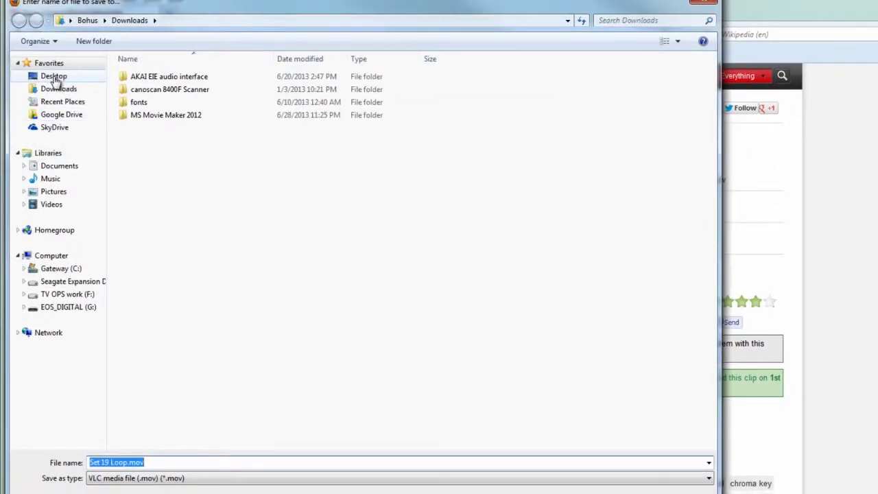
left_click(55, 78)
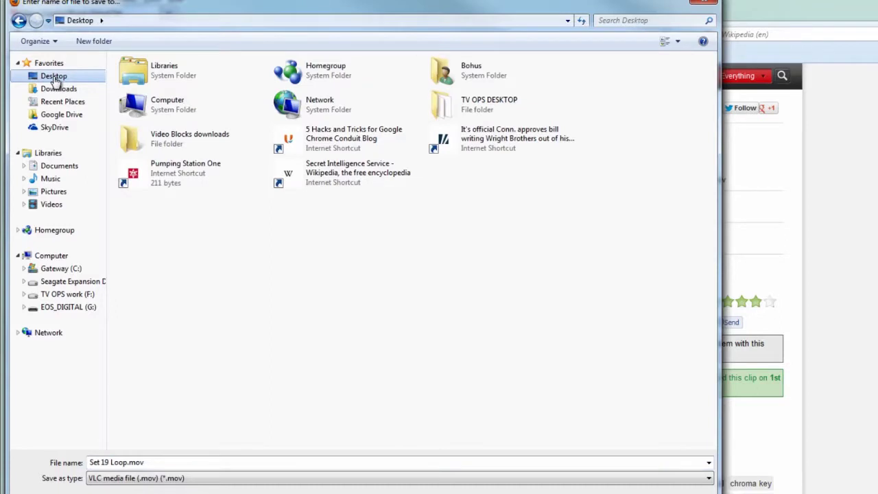
double_click(129, 142)
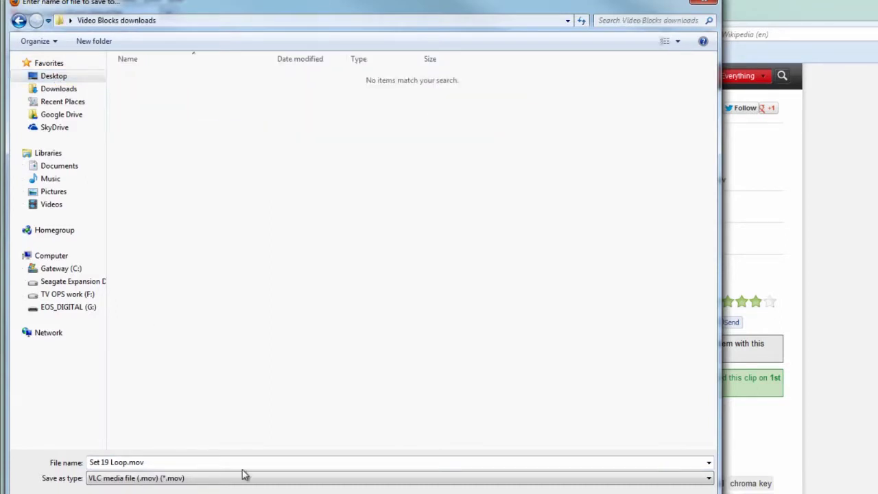
key("Return")
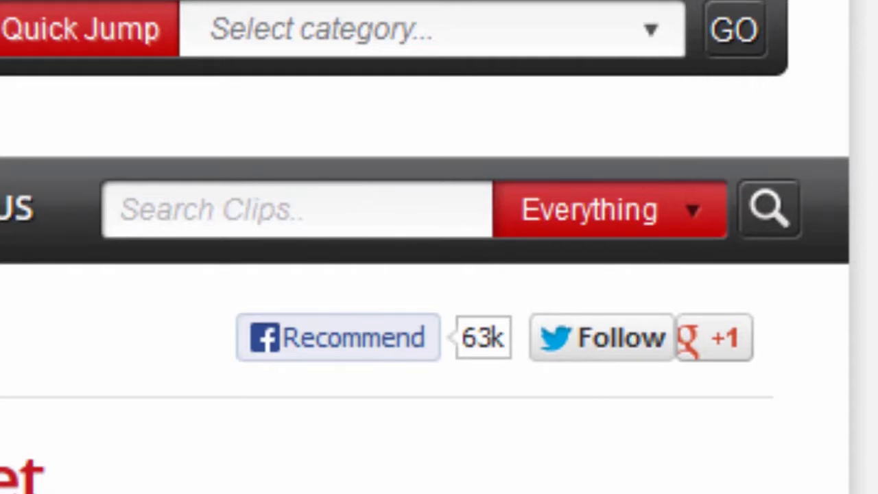
- Open the Slow Mo Breaking Smashing category under Slow Motion and browse its clips
scroll(439, 247, "down", 5)
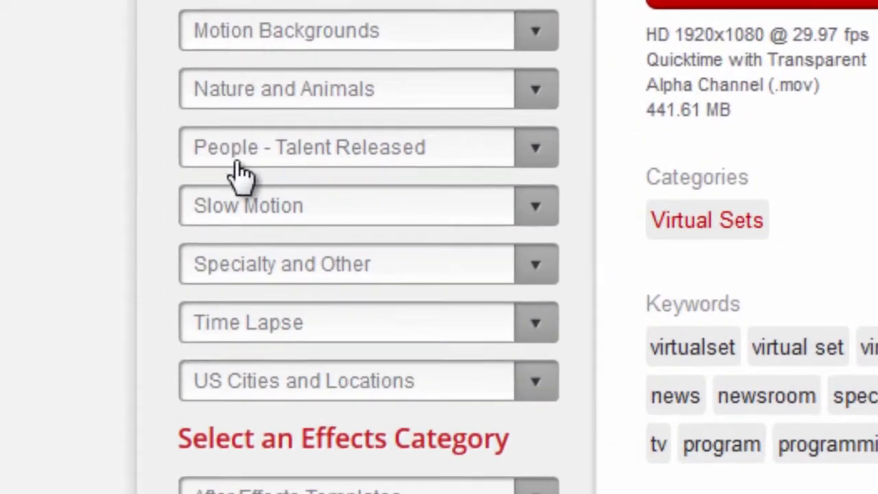
left_click(339, 215)
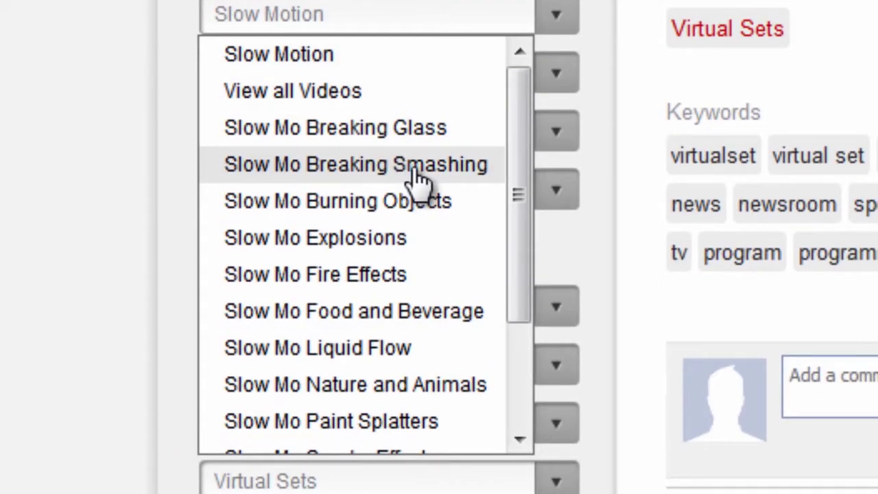
left_click(416, 180)
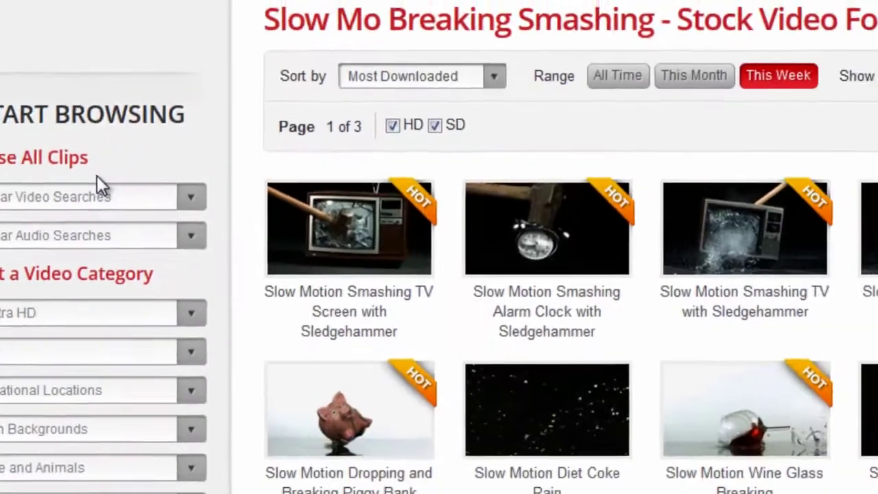
scroll(398, 275, "down", 5)
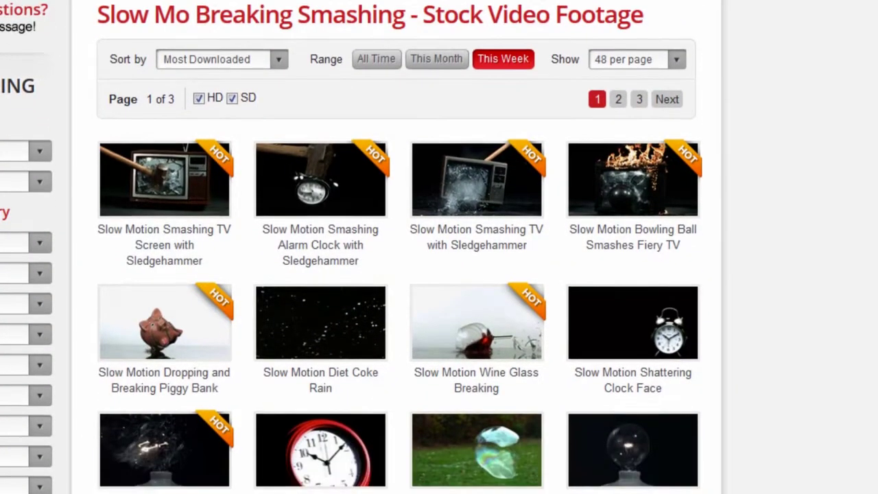
- Browse the Slow Mo Breaking Smashing clips and preview Slow Motion Dropping and Breaking TV Front View
scroll(398, 275, "down", 5)
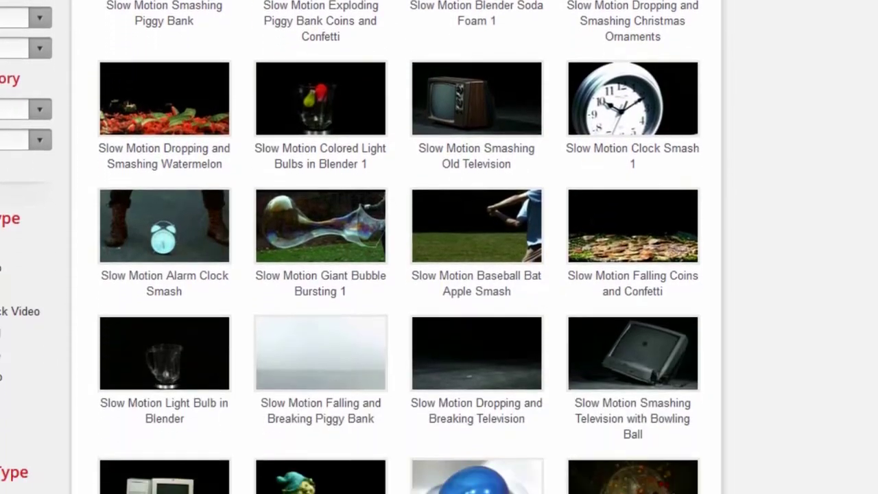
scroll(398, 275, "down", 1)
mouse_move(465, 71)
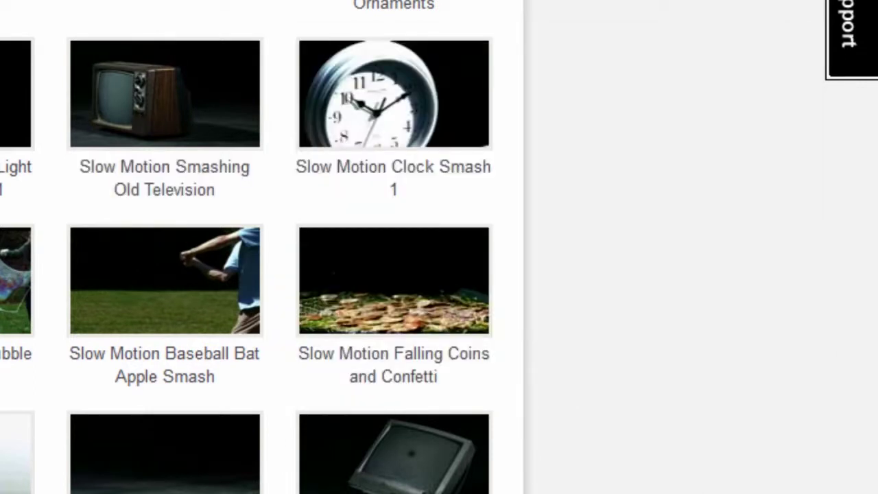
mouse_move(206, 489)
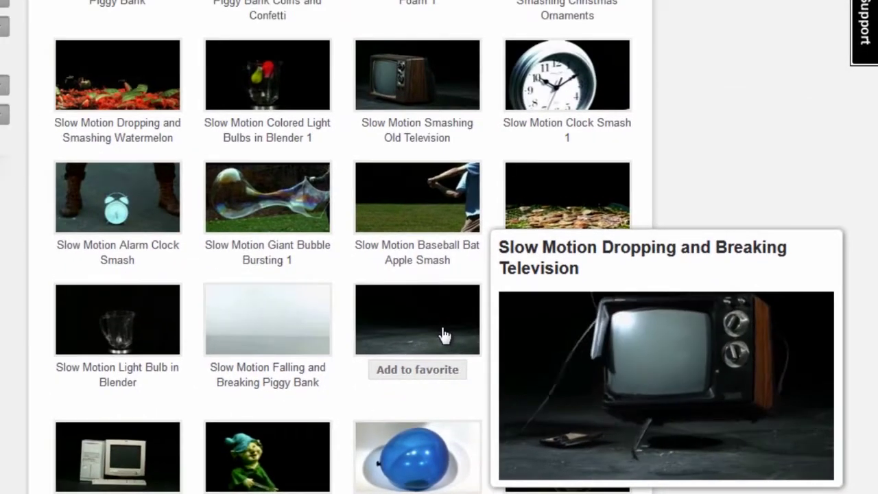
scroll(769, 116, "down", 3)
scroll(769, 115, "down", 1)
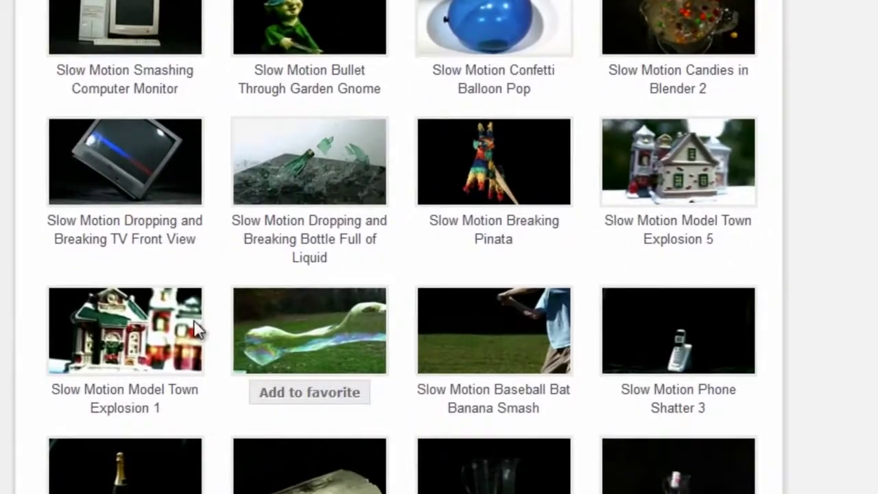
mouse_move(129, 395)
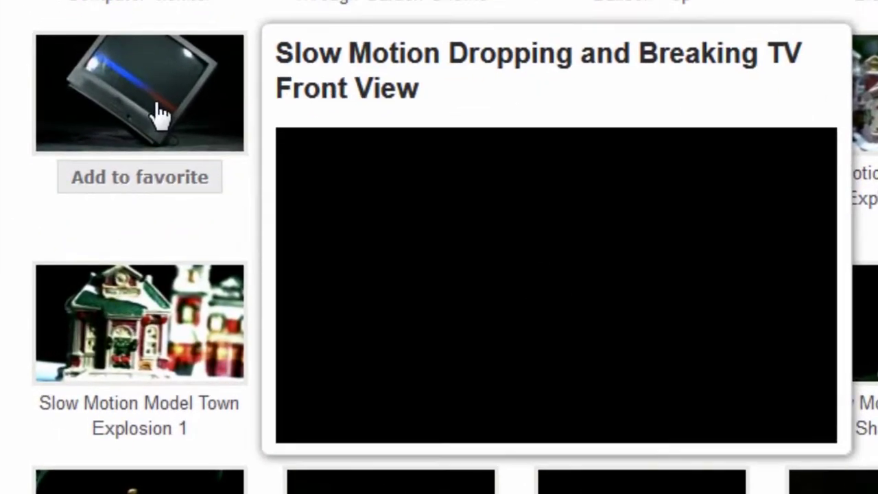
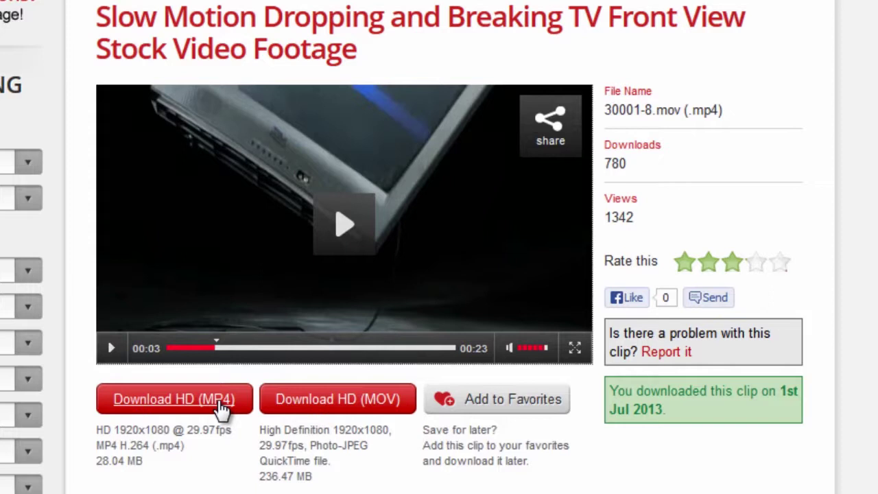
- Download the TV Front View clip as HD MP4 and save 30001-8.mp4 in the Video Blocks downloads folder on the Desktop
left_click(221, 405)
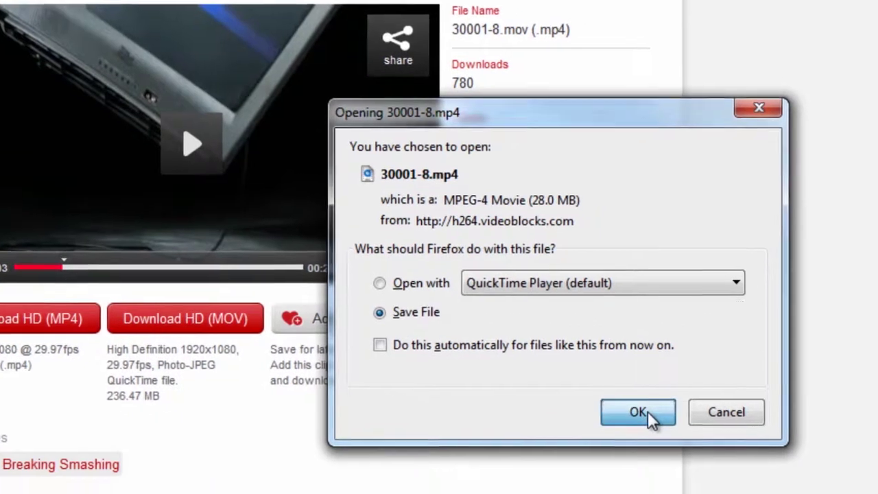
left_click(715, 453)
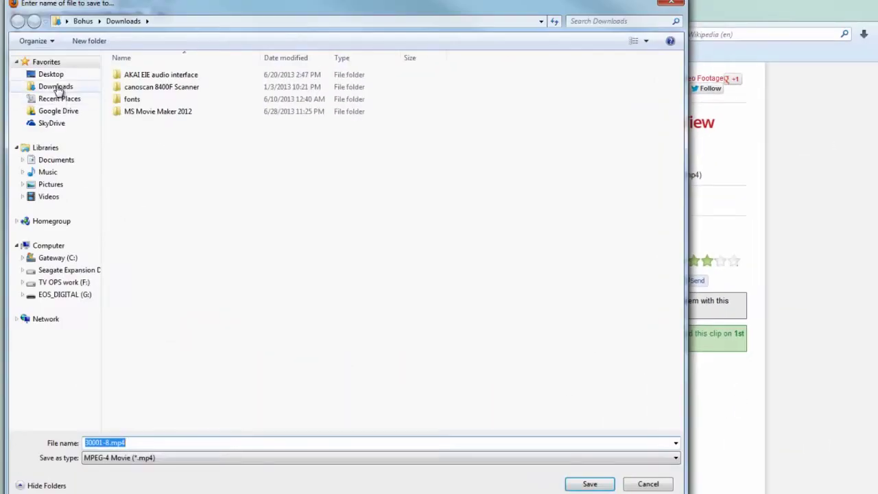
left_click(51, 74)
double_click(123, 138)
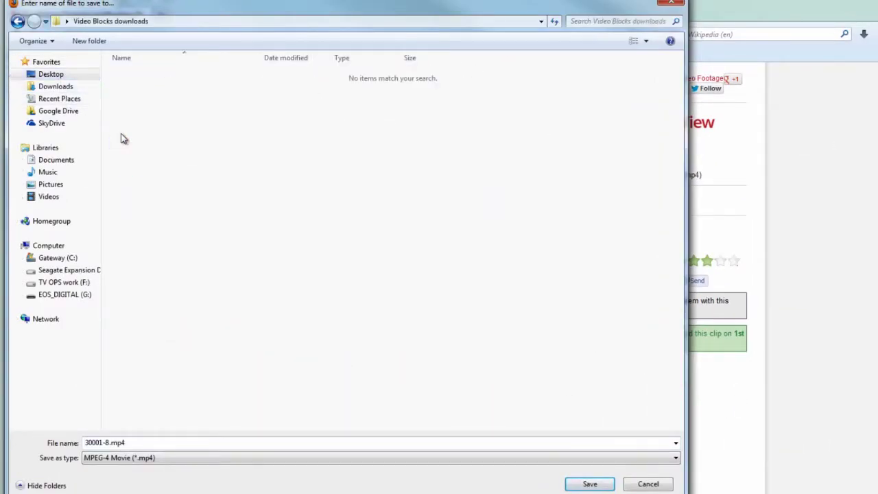
left_click(585, 484)
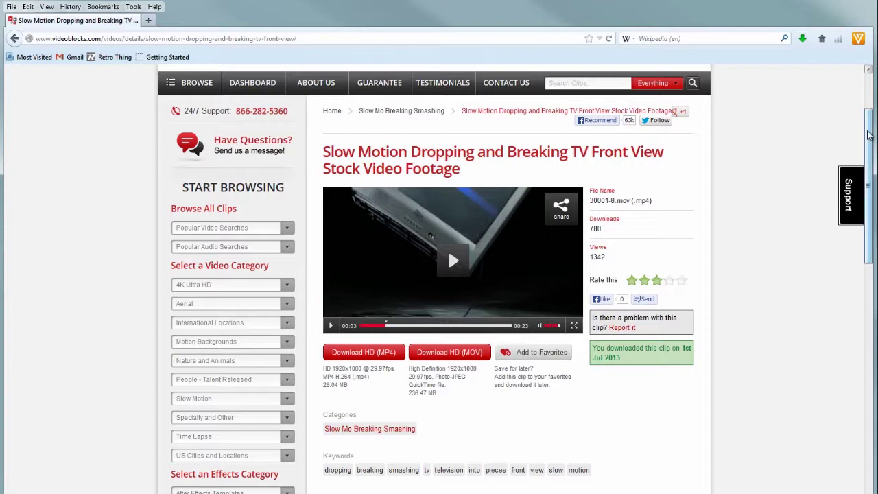
- Search the site's clips for "news", restricted to Audio
scroll(447, 247, "down", 5)
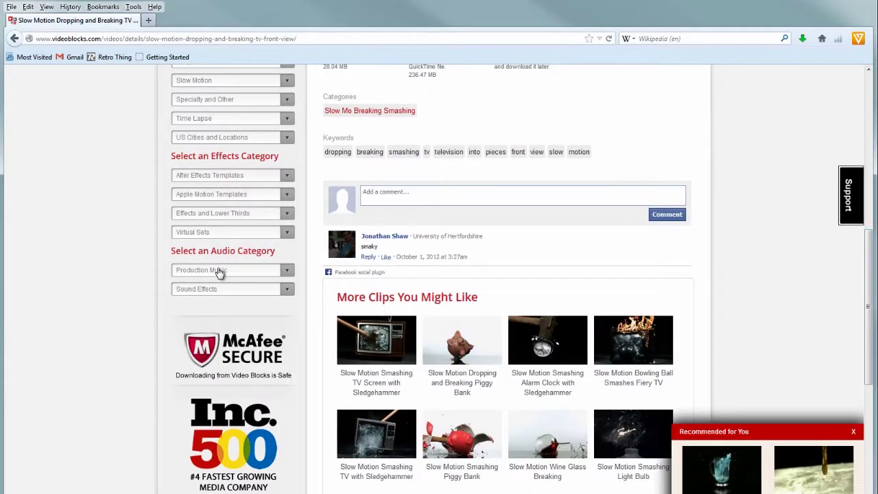
left_click_drag(869, 270, 870, 66)
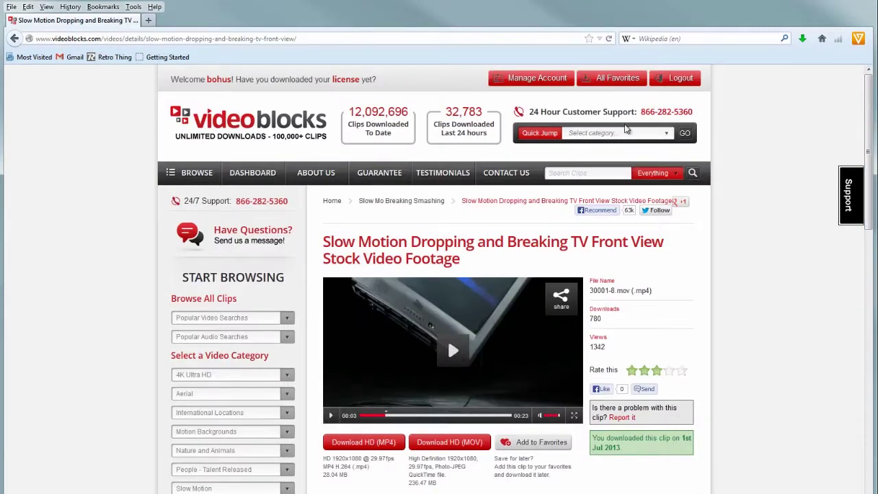
left_click(596, 172)
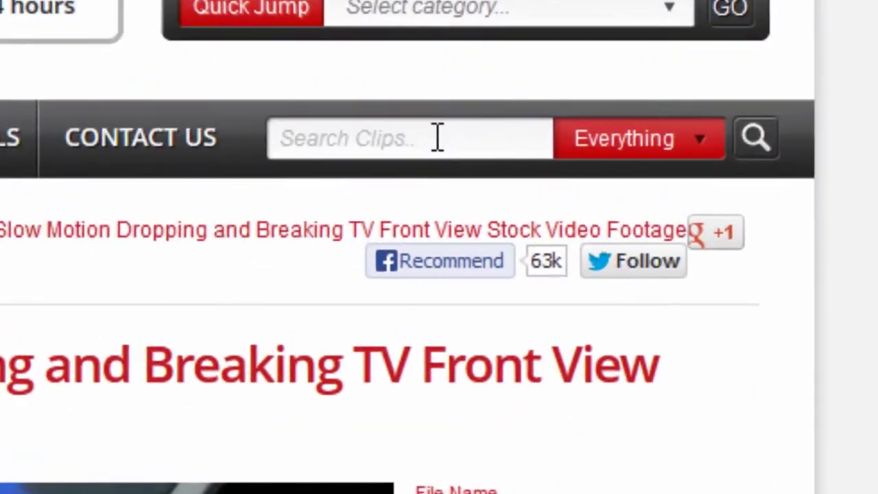
type("news")
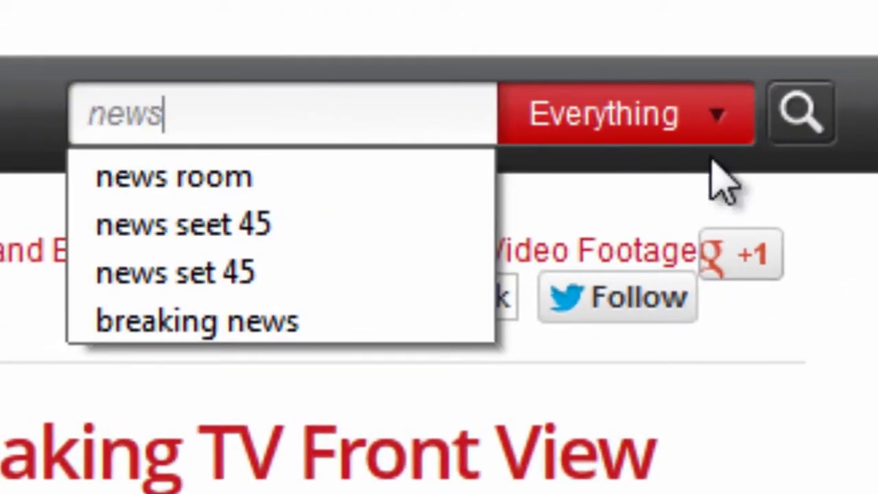
left_click(719, 130)
left_click(609, 312)
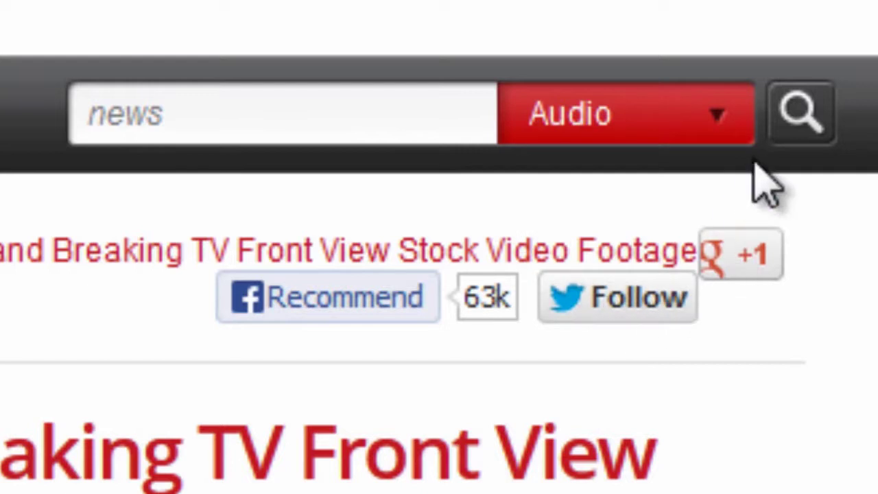
left_click(810, 143)
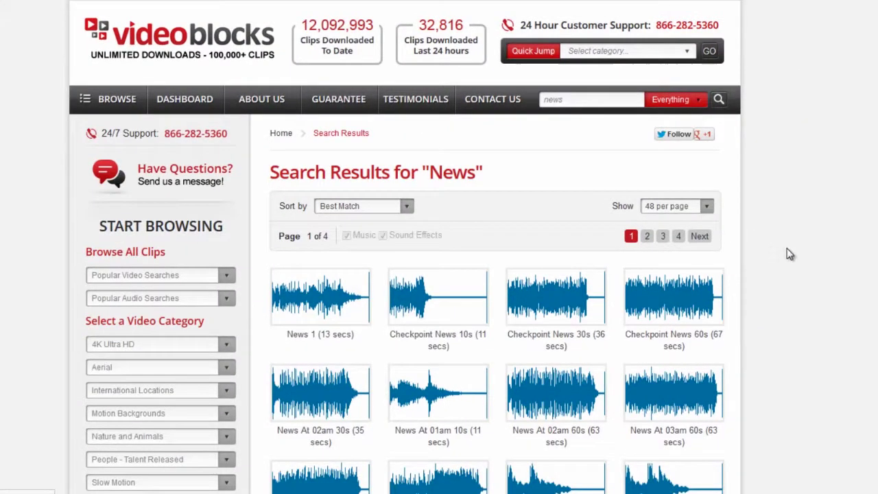
- Open the Checkpoint News 10s track from the audio results and play its preview briefly before pausing it
scroll(789, 251, "down", 2)
mouse_move(311, 152)
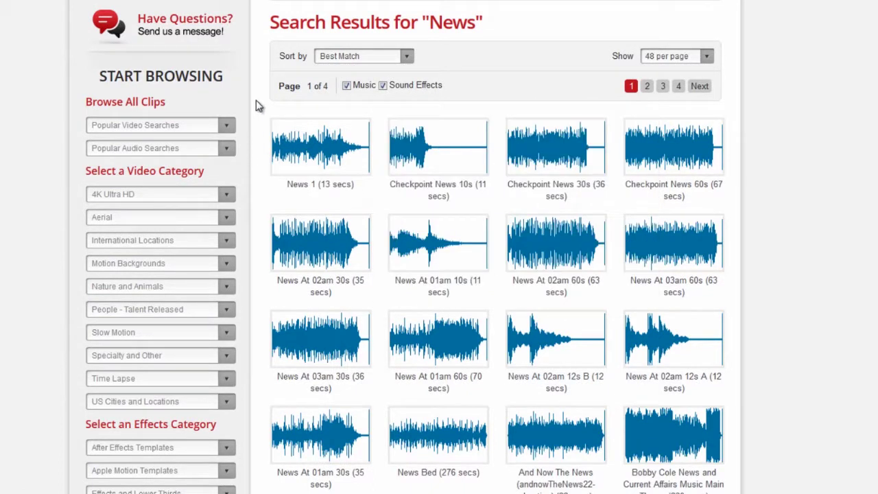
mouse_move(436, 151)
mouse_move(470, 147)
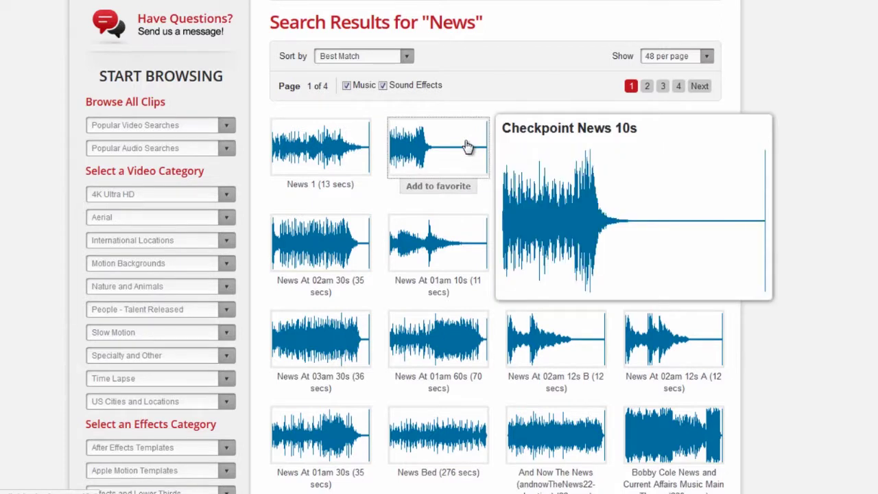
left_click(466, 146)
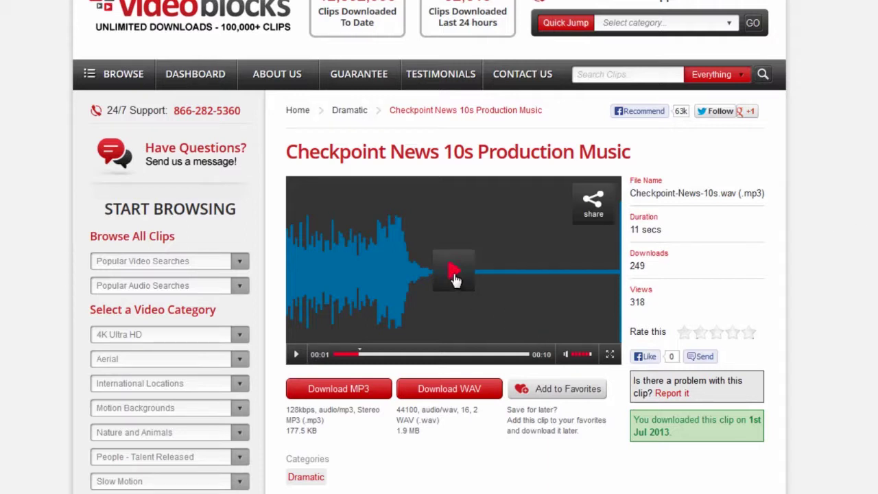
left_click(456, 279)
left_click(296, 354)
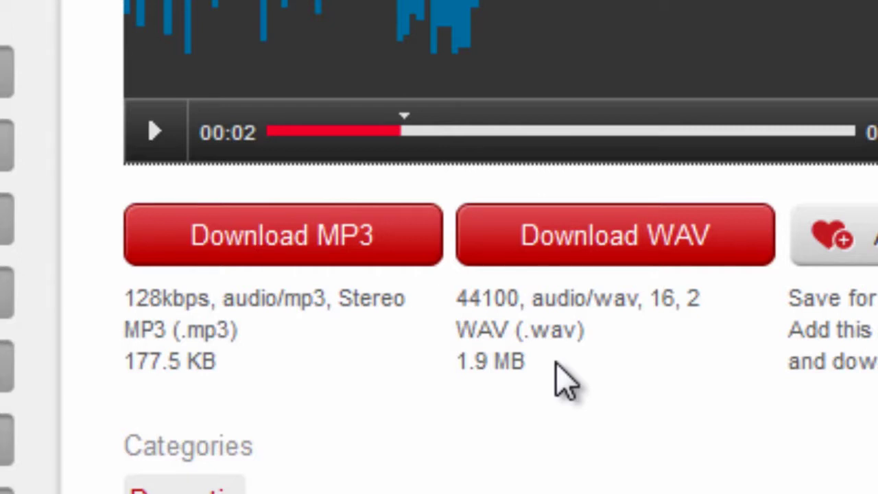
- Download the Checkpoint News 10s track as MP3 and save it in the Video Blocks downloads folder on the Desktop
left_click(312, 247)
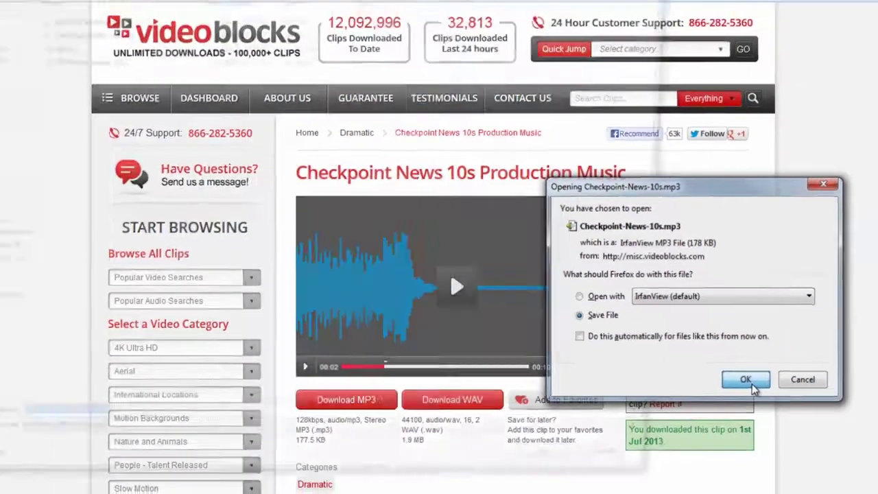
left_click(713, 369)
left_click(75, 71)
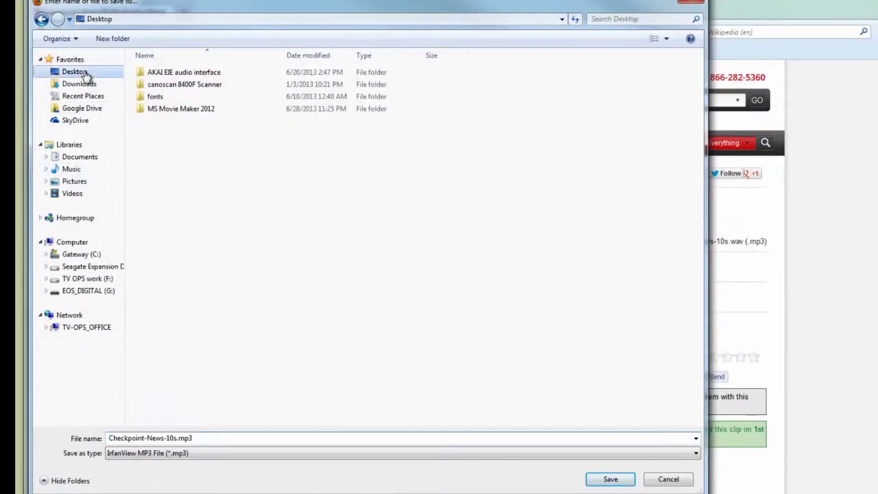
double_click(168, 132)
key("Return")
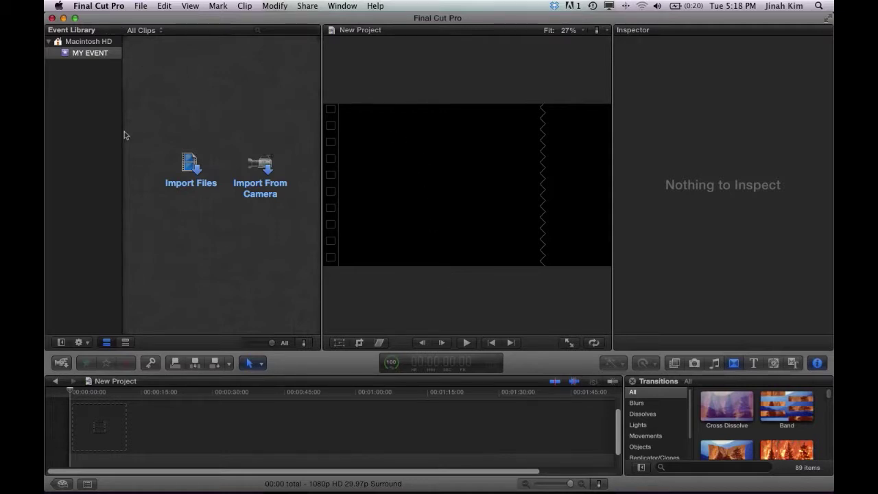
- Switch to Final Cut Pro and create a new project in MY EVENT with custom video properties in 720p HD format
left_click(142, 8)
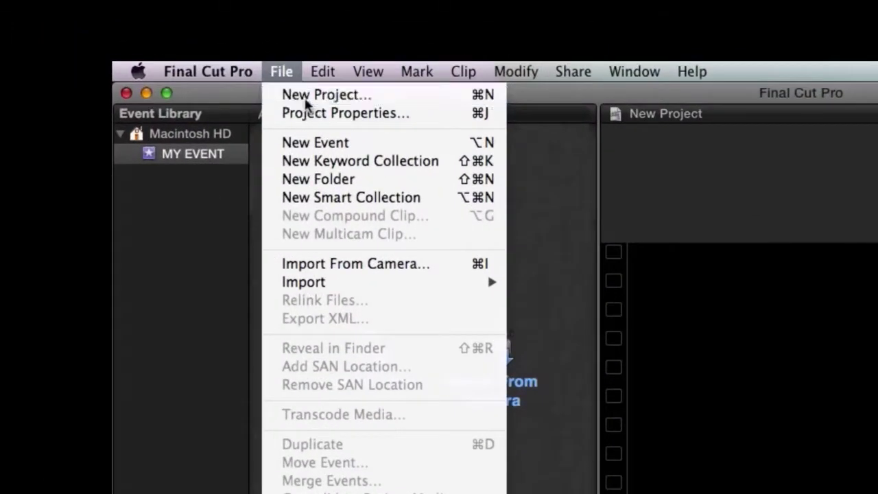
left_click(196, 43)
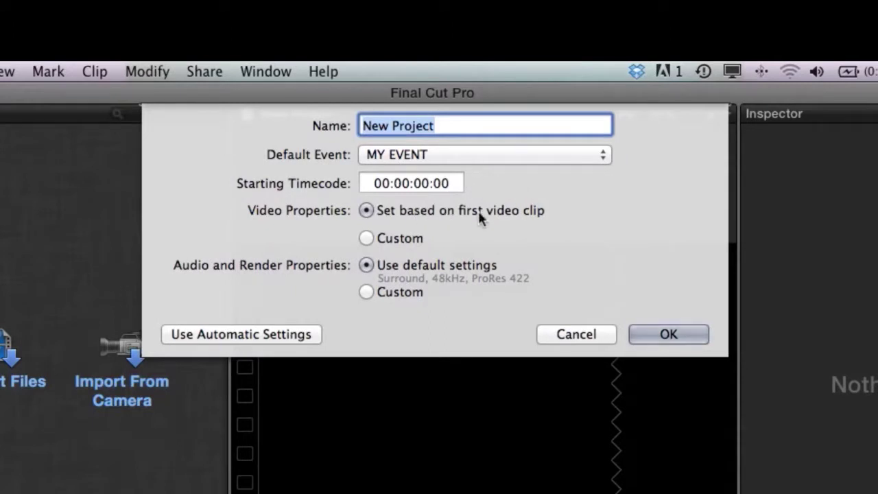
left_click(366, 238)
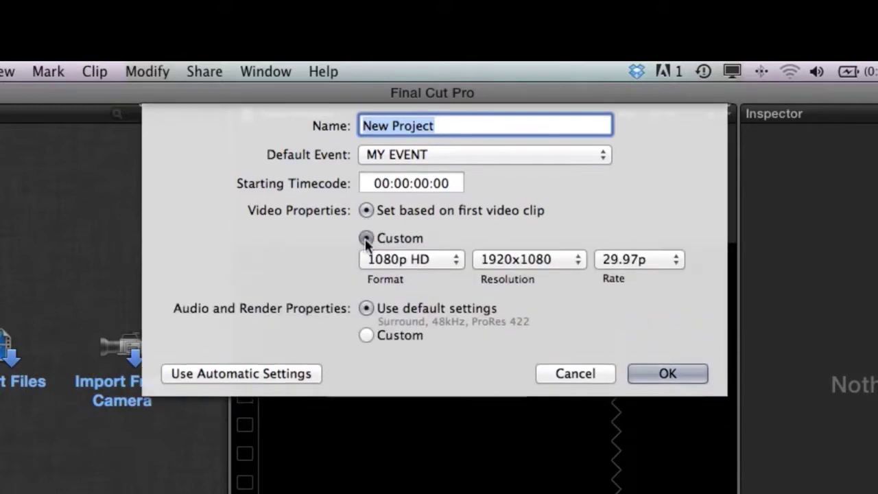
left_click(447, 262)
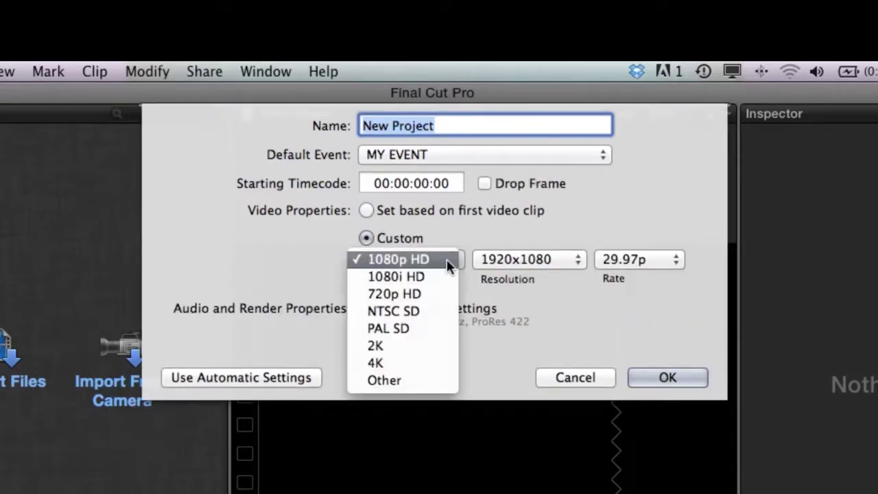
left_click(431, 295)
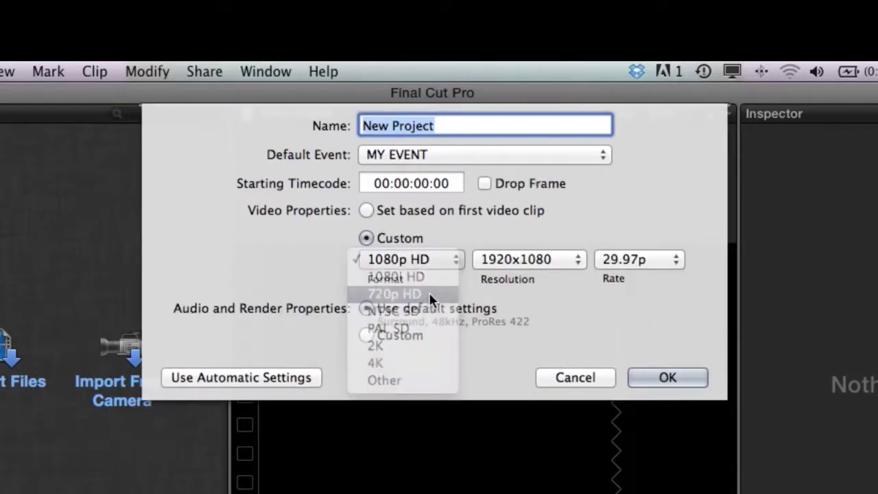
left_click(669, 381)
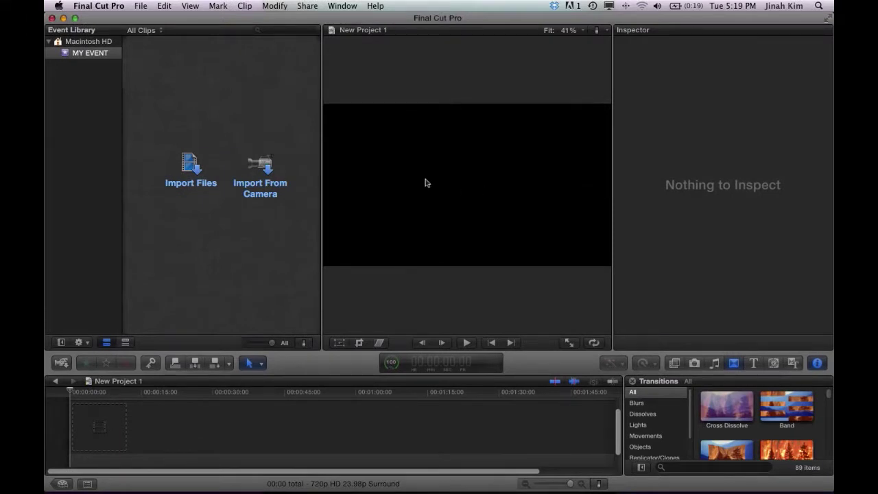
- Try to import all the files of the VB downloads folder into MY EVENT through the file import dialog
left_click(196, 220)
left_click(190, 170)
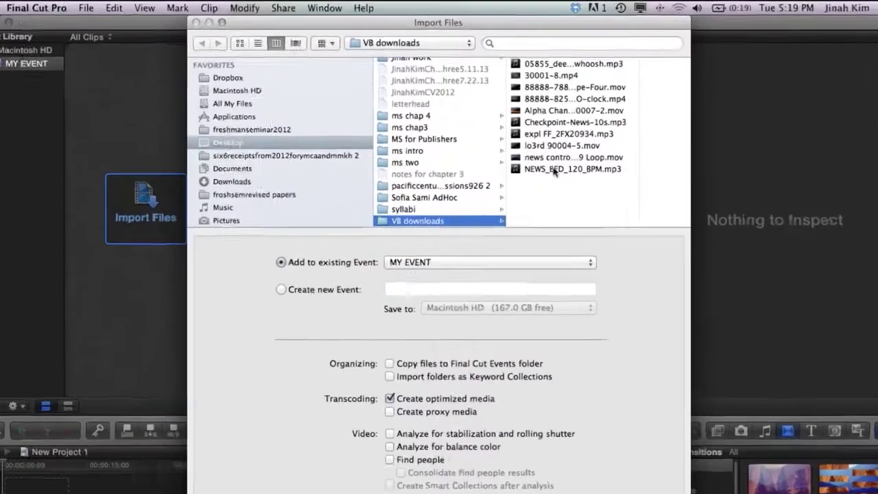
left_click(556, 141)
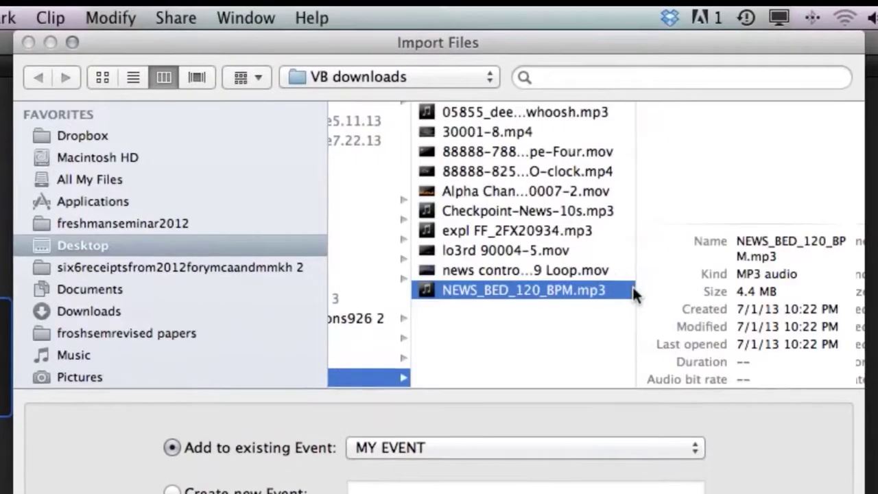
left_click(490, 112, "shift")
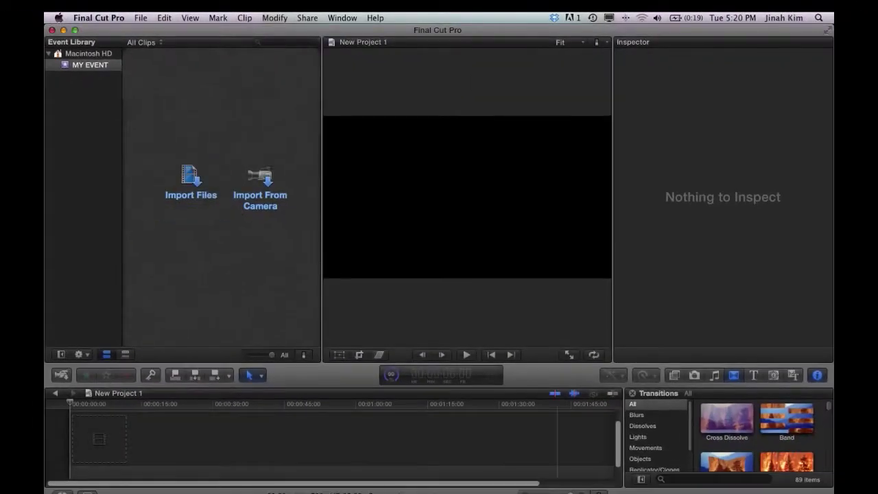
- Select all files in the VB downloads folder in Finder and bring them into MY EVENT in Final Cut Pro
left_click(96, 479)
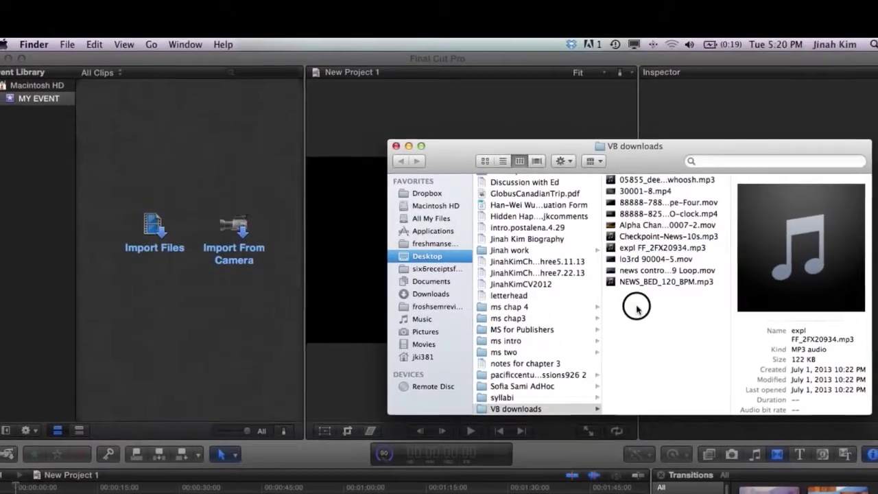
left_click(638, 292)
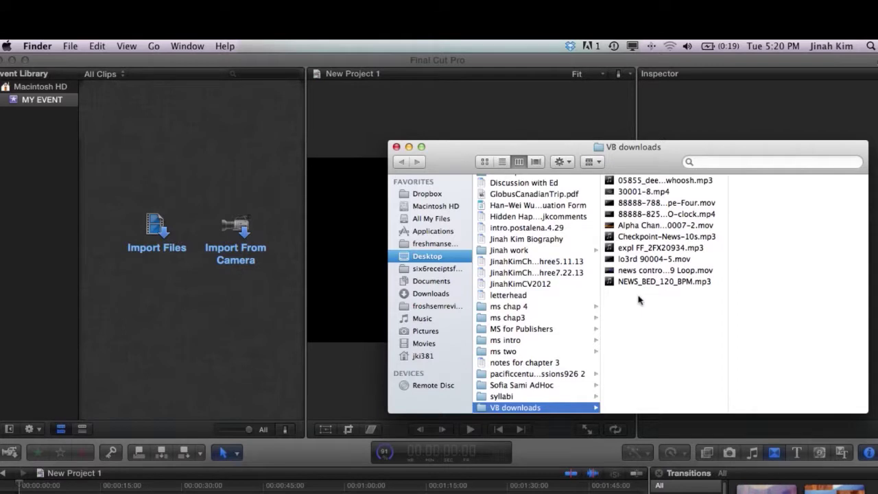
key("super+a")
left_click_drag(611, 183, 55, 105)
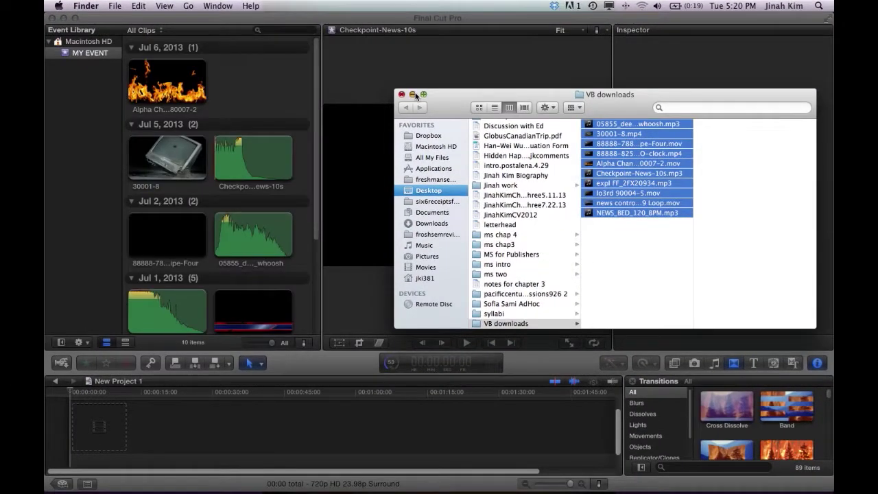
- Minimize the Finder window and return to Final Cut Pro to look over the imported clips in MY EVENT
left_click(414, 94)
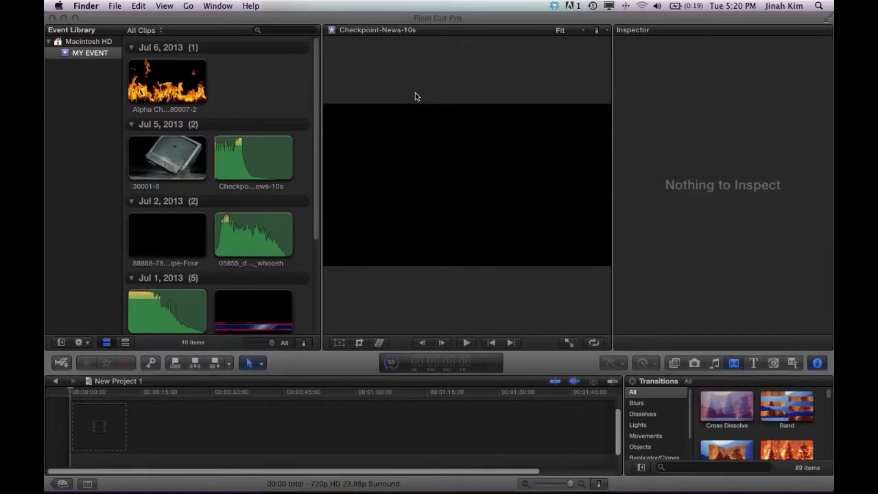
left_click(316, 102)
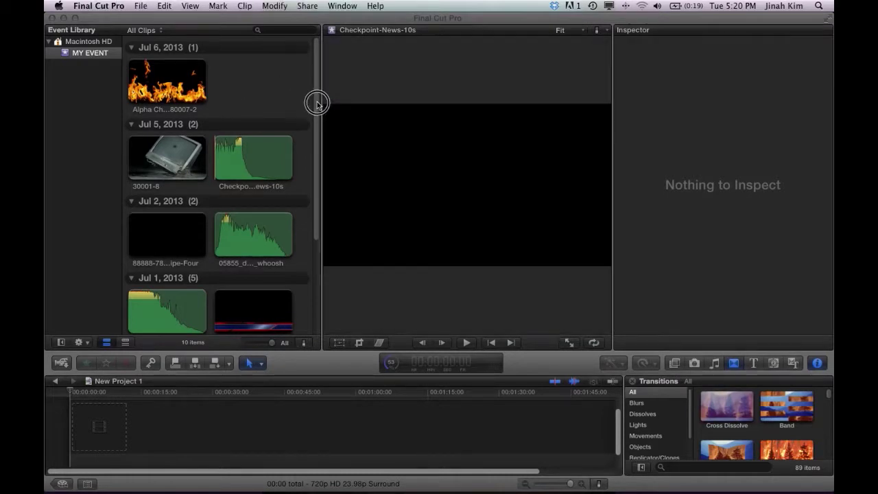
scroll(321, 139, "down", 3)
left_click_drag(316, 139, 328, 52)
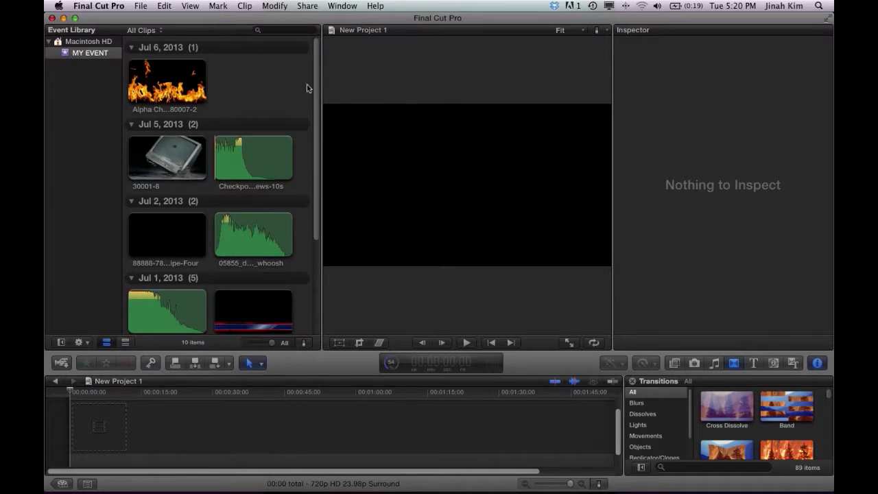
- Preview the 30001-8 television clip at the start of the New Project 1 timeline and delete it from the timeline again
left_click(172, 156)
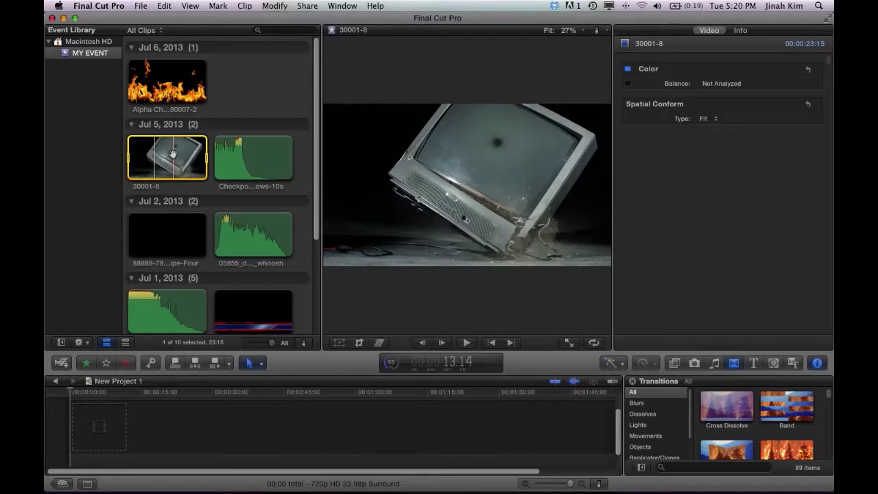
left_click_drag(172, 154, 73, 425)
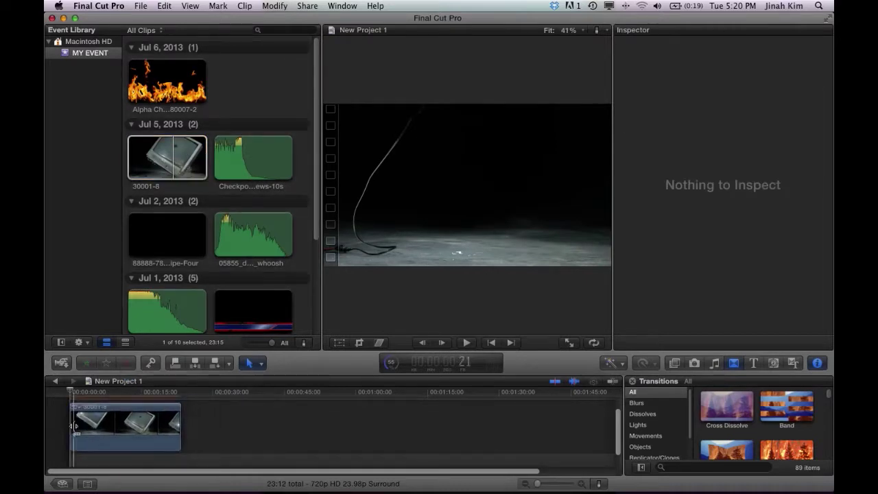
left_click(106, 395)
left_click_drag(105, 395, 109, 399)
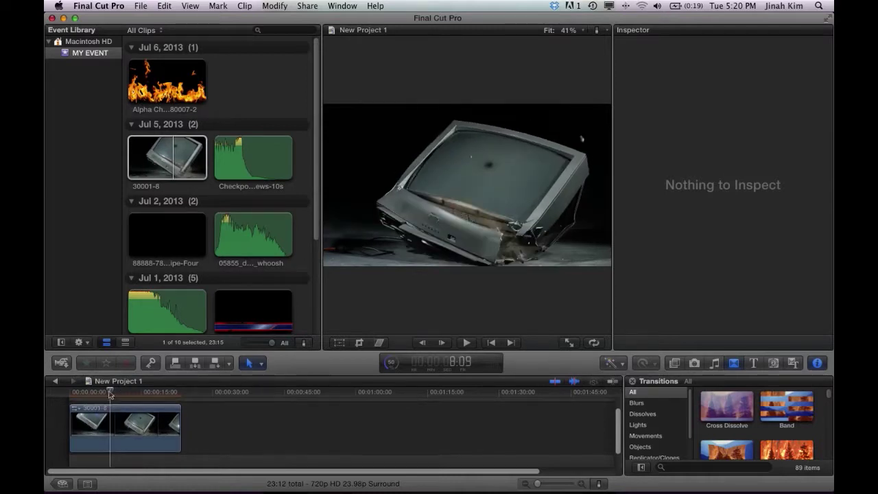
mouse_move(110, 399)
left_mouse_down()
mouse_move(127, 395)
mouse_move(103, 394)
mouse_move(137, 395)
mouse_move(109, 398)
left_mouse_up()
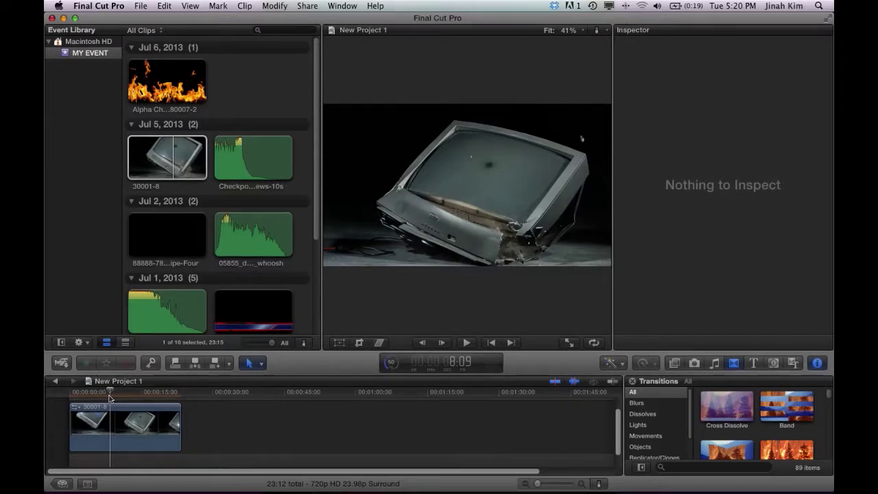
left_click_drag(109, 398, 140, 389)
left_click(114, 412)
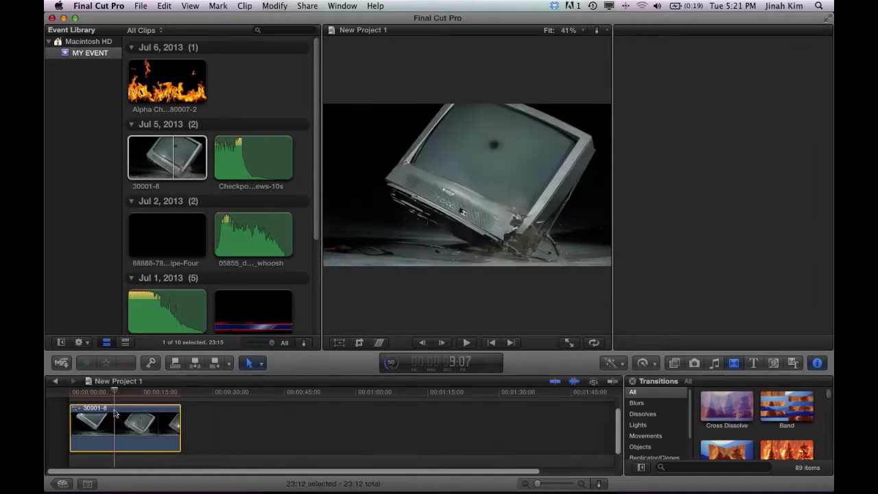
key("Delete")
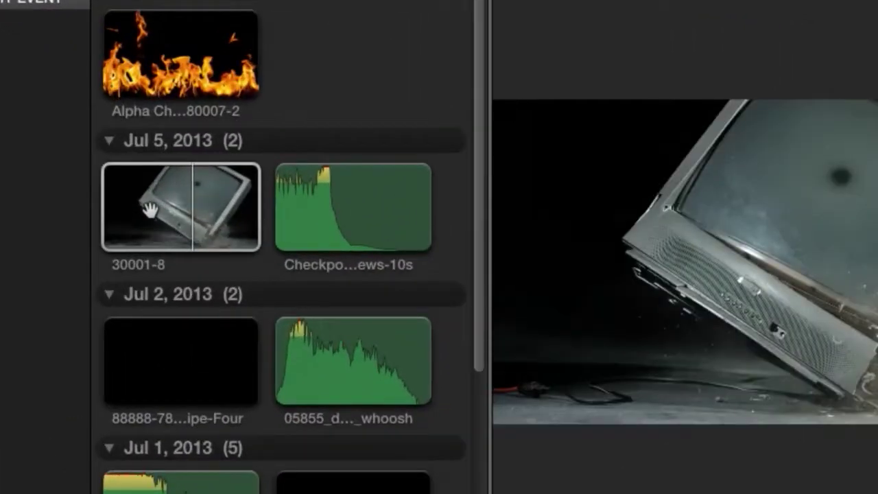
- Set the 30001-8 event clip's Spatial Conform type to None and place it at the start of the New Project 1 timeline
left_click(149, 210)
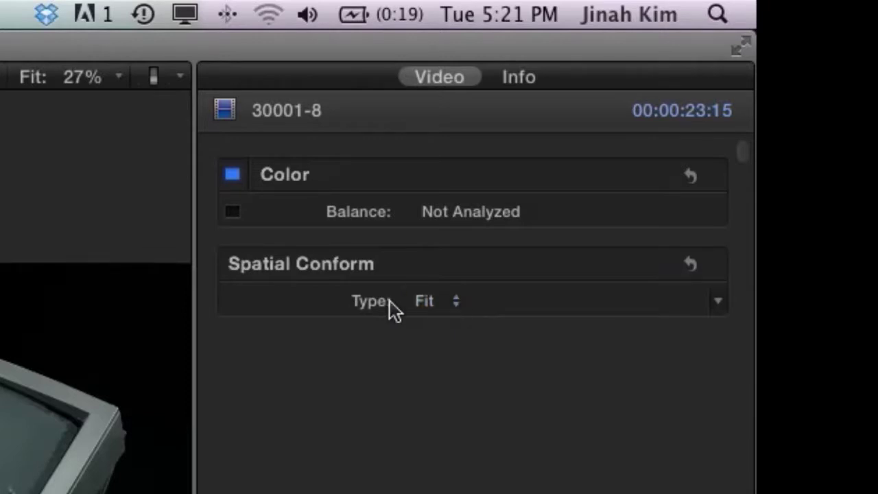
left_click(456, 302)
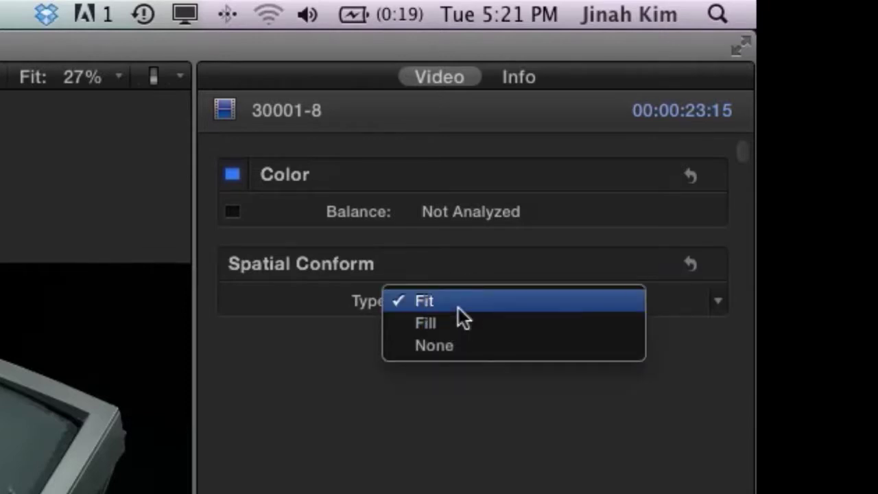
left_click(449, 350)
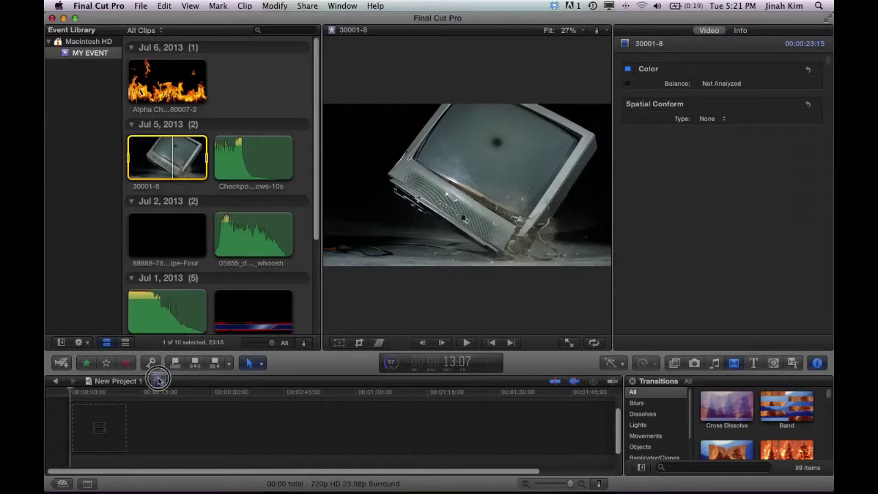
left_click_drag(147, 372, 96, 424)
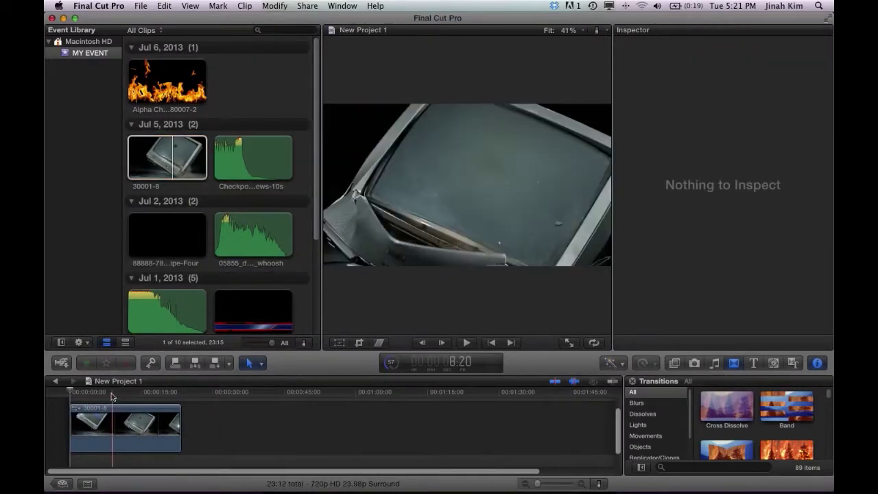
left_click_drag(116, 396, 118, 396)
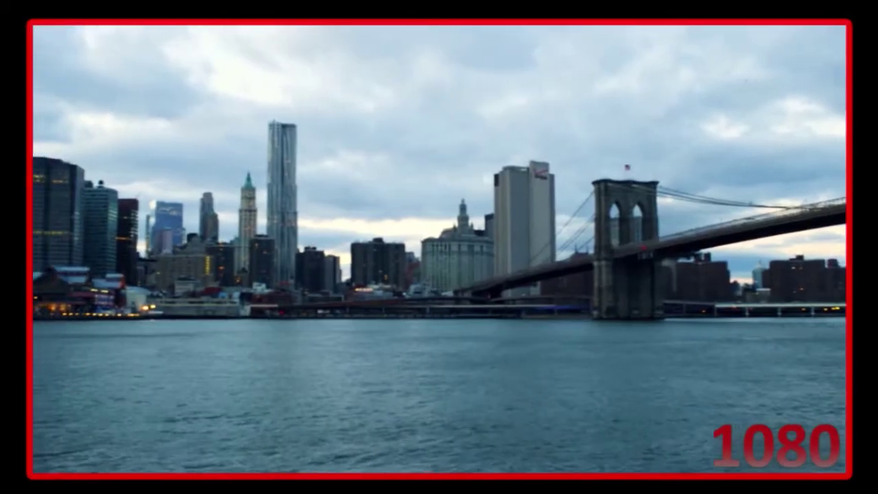